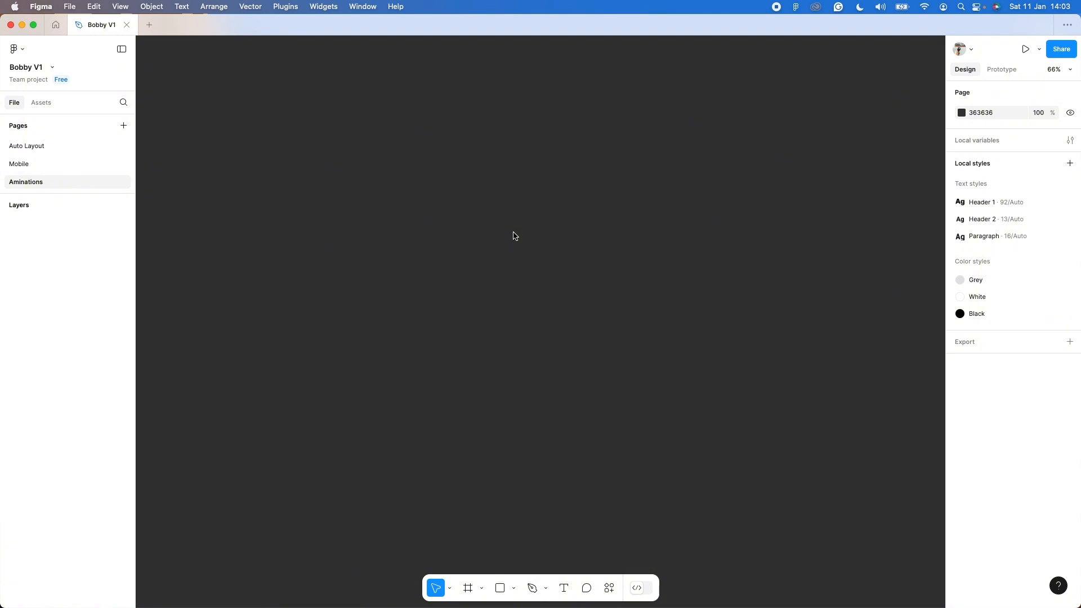
Draw a rectangle on the empty canvas and set its size to 370 × 102.
{"action": "key", "text": "r"}
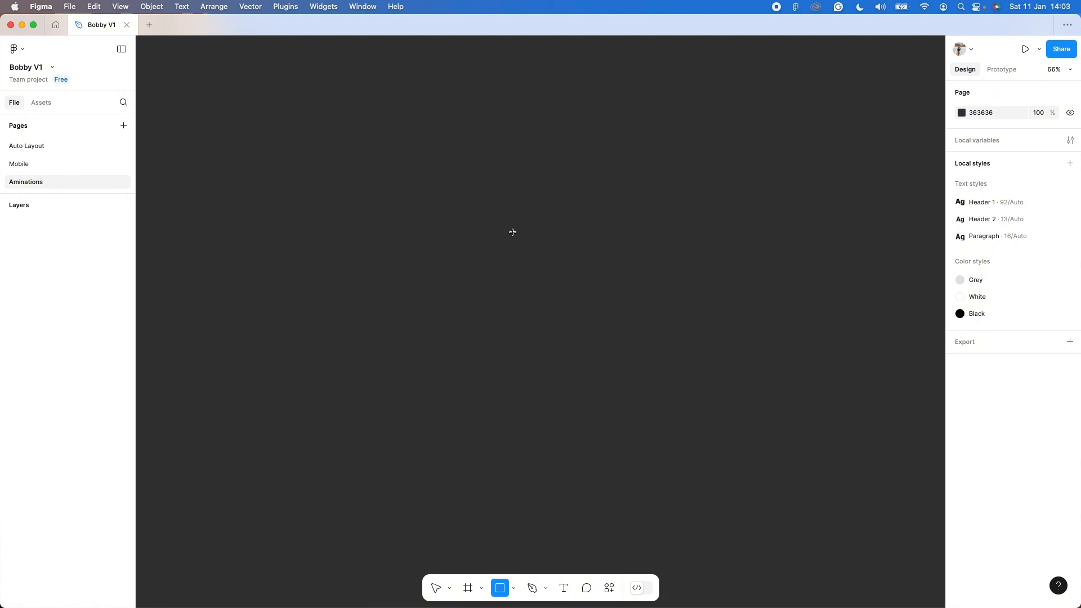
{"action": "left_click_drag", "start_coordinate": [361, 196], "coordinate": [511, 231]}
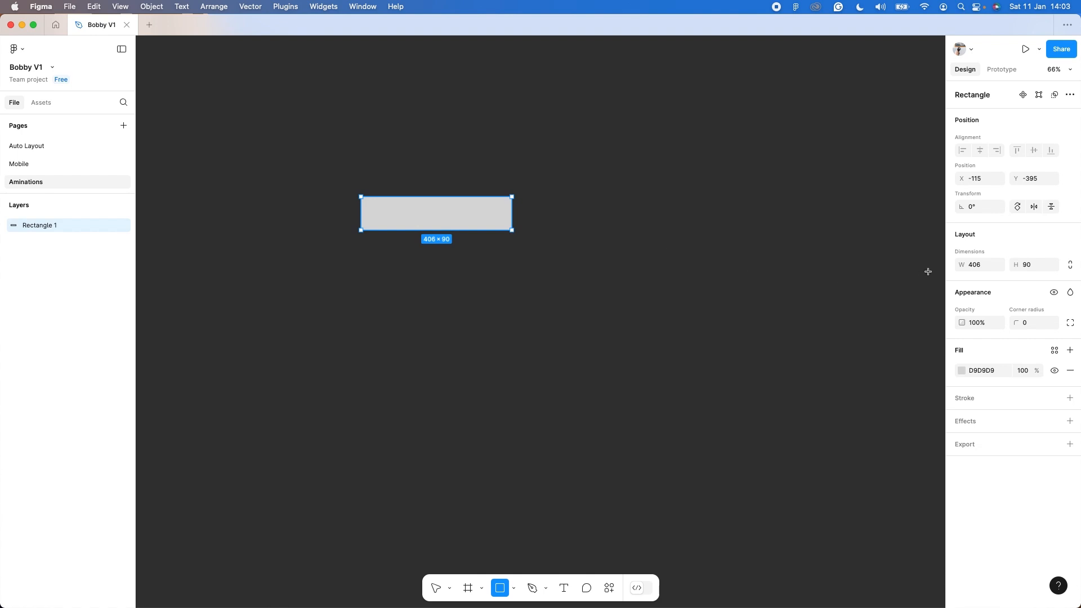
{"action": "type", "text": "37"}
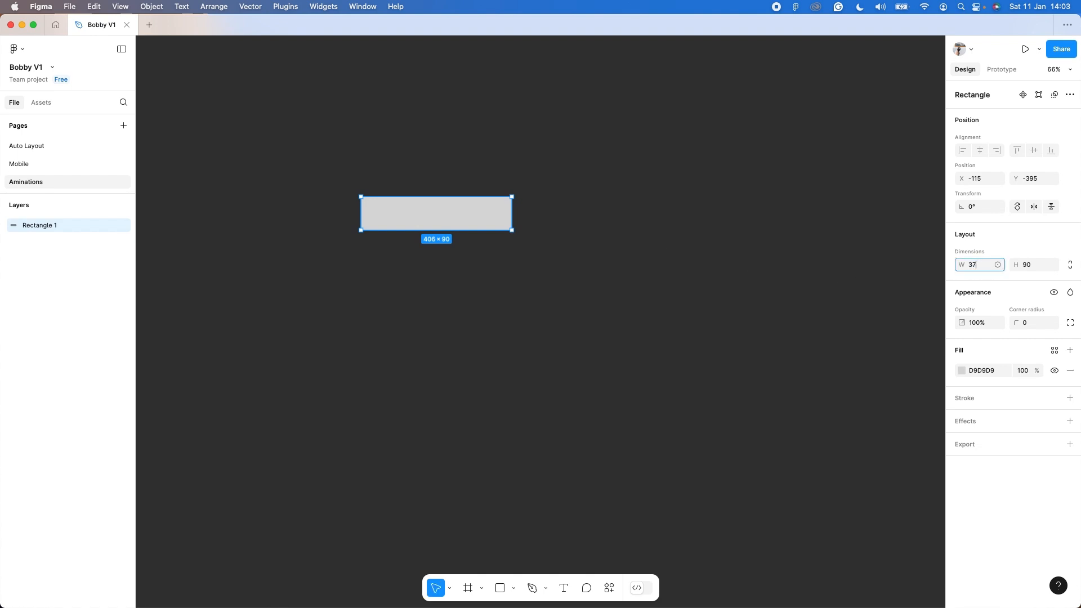
{"action": "type", "text": "0"}
{"action": "key", "text": "Tab"}
{"action": "type", "text": "102"}
Round the rectangle's corners with a radius of 16.
{"action": "left_click", "coordinate": [1032, 323]}
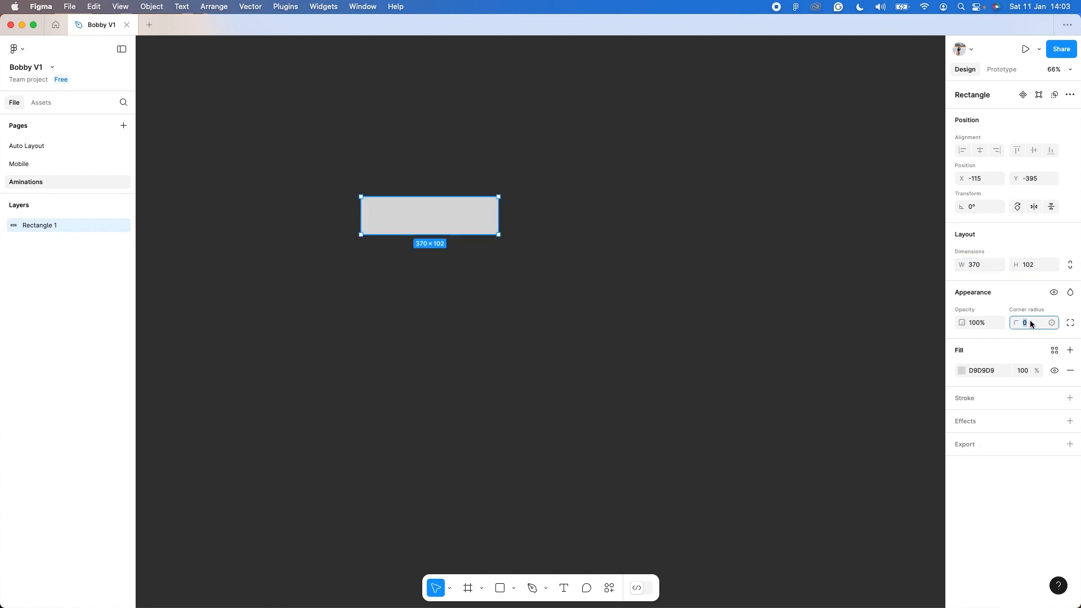
{"action": "type", "text": "16"}
{"action": "key", "text": "Return"}
Duplicate the rounded rectangle straight below itself and give the copy an outside stroke with a weight of 5.
{"action": "left_click_drag", "start_coordinate": [466, 215], "coordinate": [458, 312], "text": "alt"}
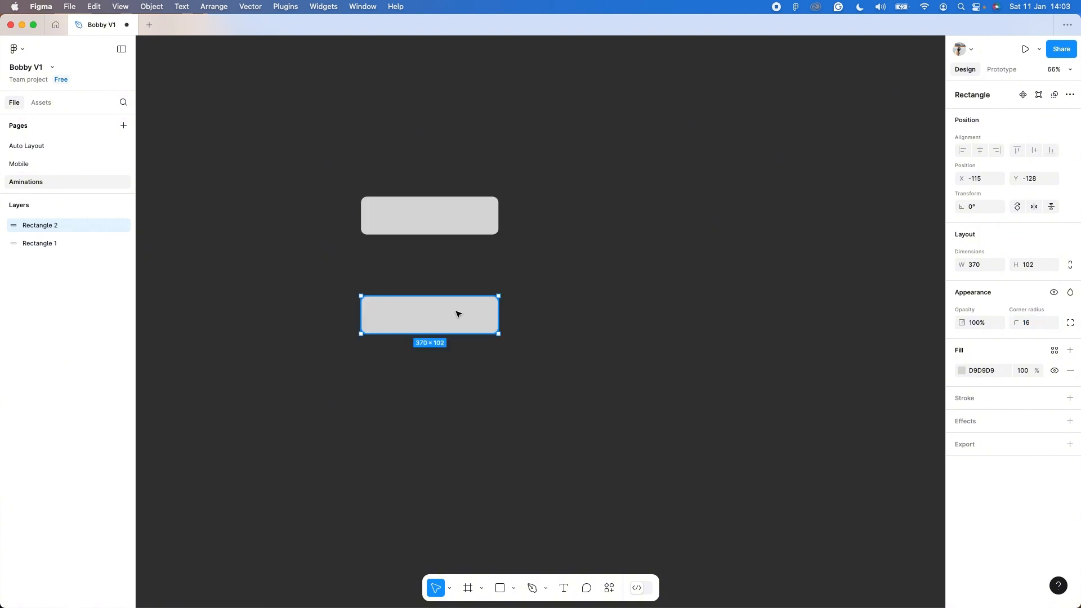
{"action": "left_click", "coordinate": [1069, 398]}
{"action": "left_click", "coordinate": [1026, 445]}
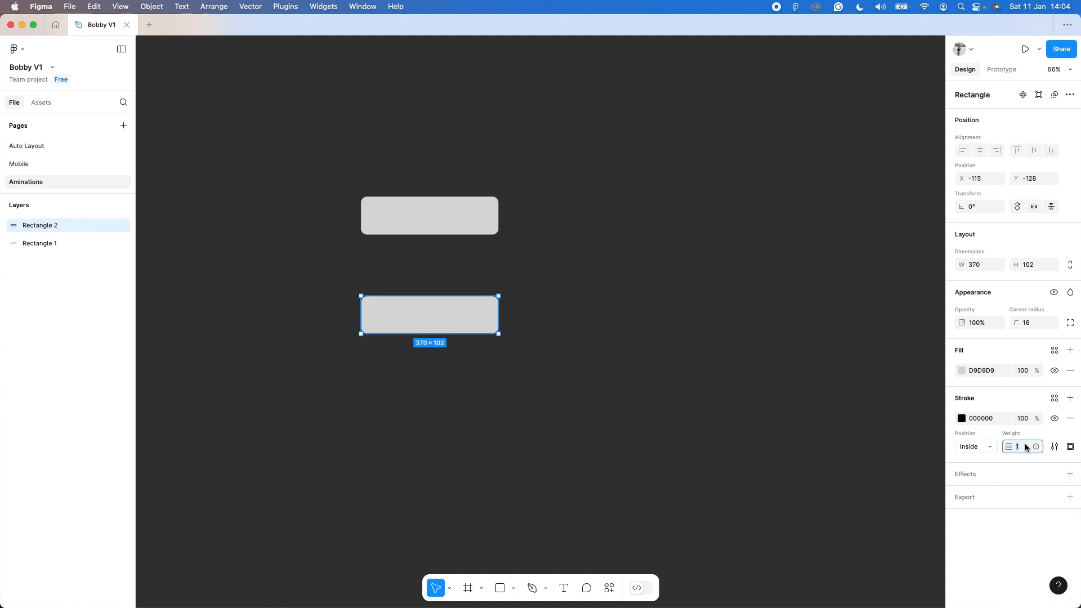
{"action": "left_click", "coordinate": [989, 449]}
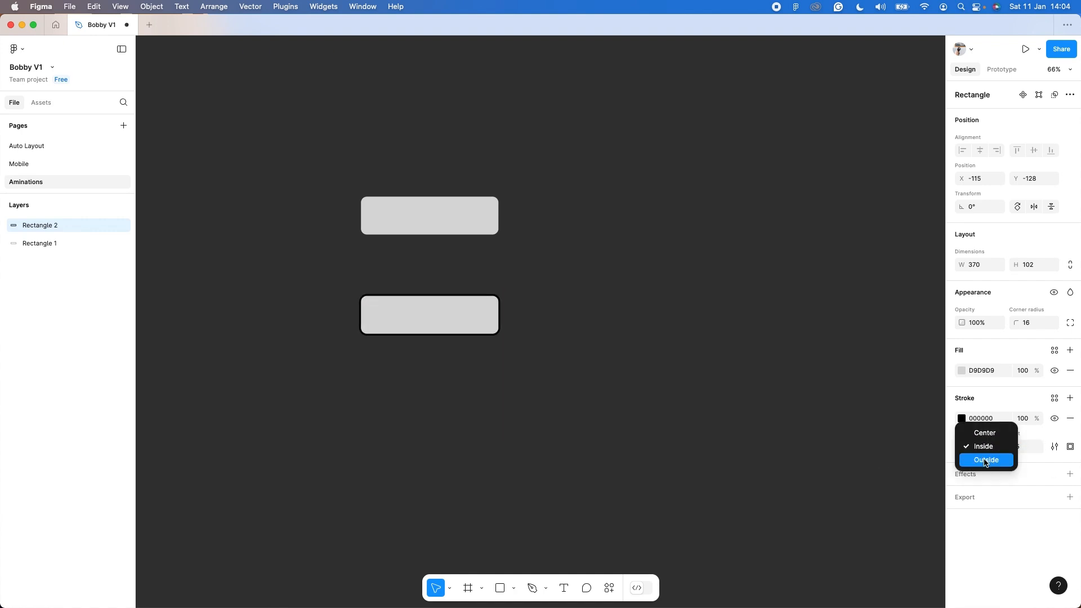
{"action": "left_click", "coordinate": [980, 459]}
Set the lower rectangle's stroke color to purple D94DFC and remove its grey fill.
{"action": "left_click", "coordinate": [962, 419]}
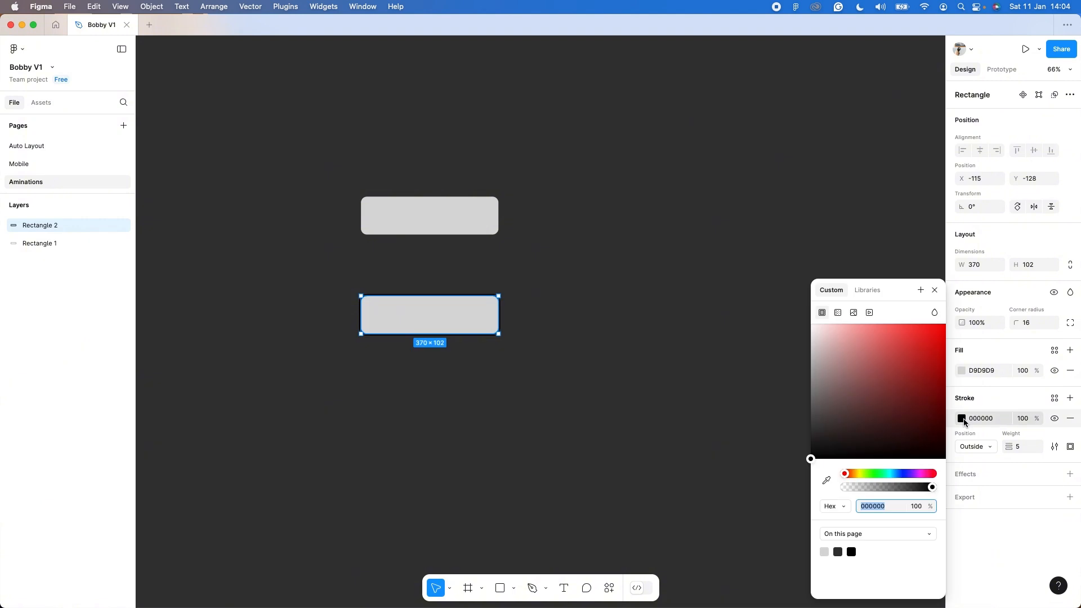
{"action": "left_click_drag", "start_coordinate": [897, 476], "coordinate": [915, 478]}
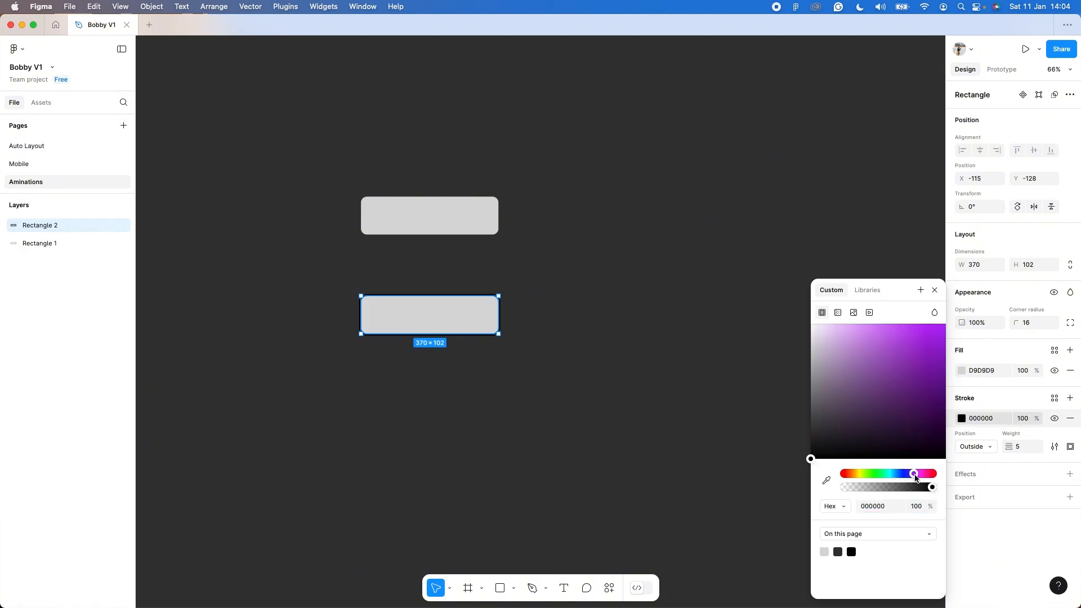
{"action": "left_click_drag", "start_coordinate": [835, 432], "coordinate": [892, 339]}
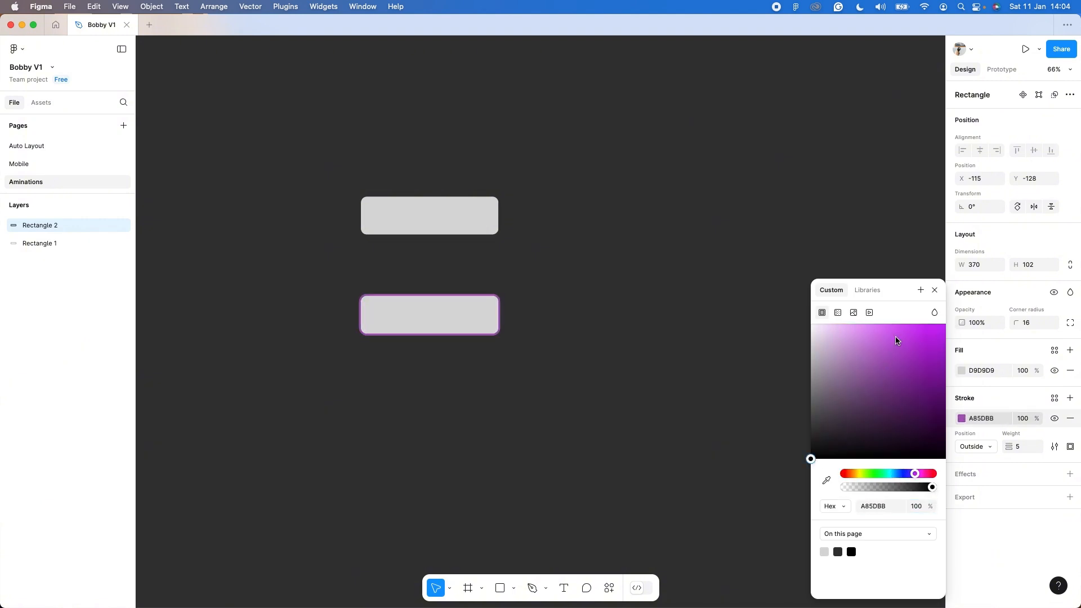
{"action": "left_click", "coordinate": [905, 326]}
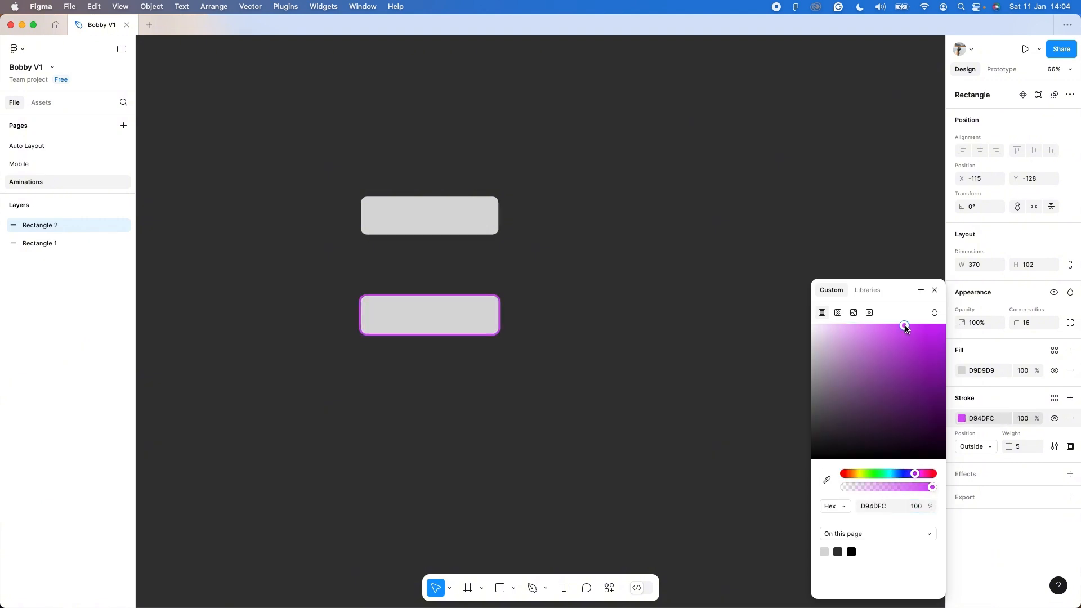
{"action": "left_click", "coordinate": [934, 290]}
{"action": "left_click", "coordinate": [1071, 371]}
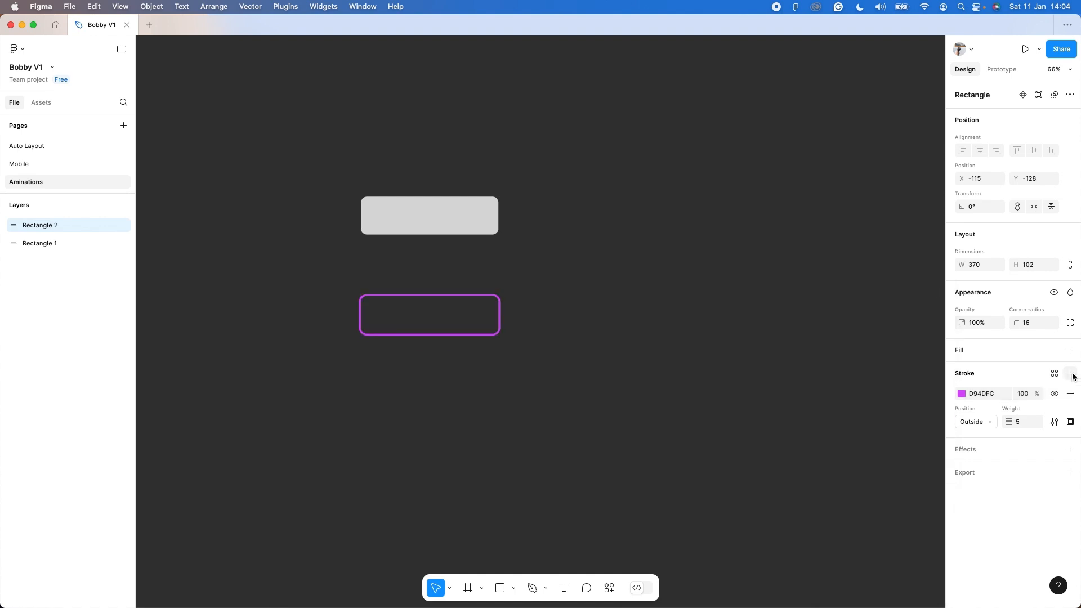
Rename the grey rectangle's layer as Base and the outlined copy's layer as Stroke.
{"action": "left_click", "coordinate": [58, 242]}
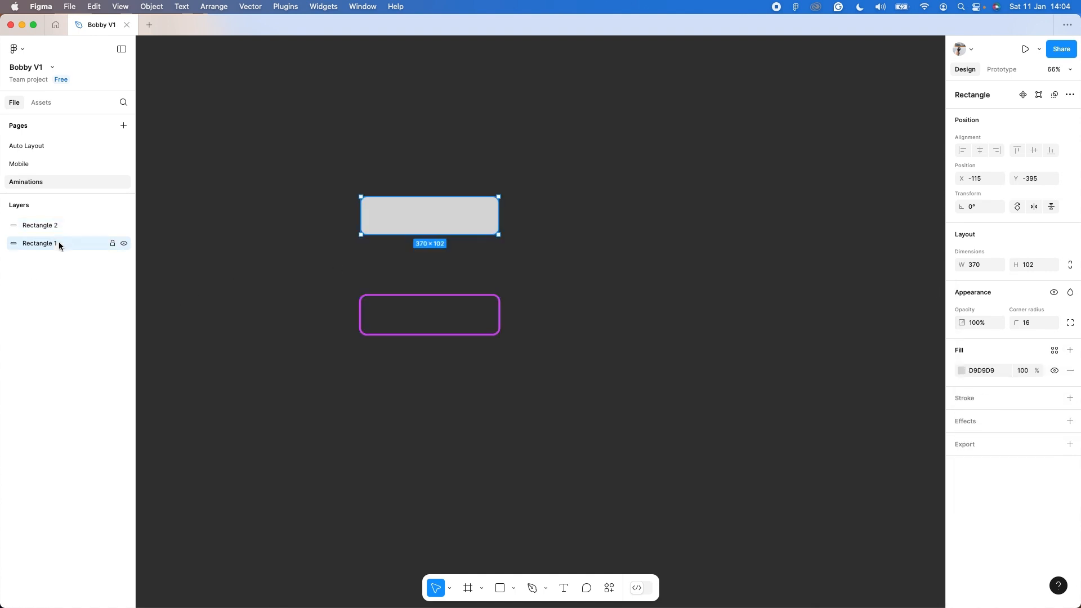
{"action": "double_click", "coordinate": [59, 243]}
{"action": "type", "text": "Base"}
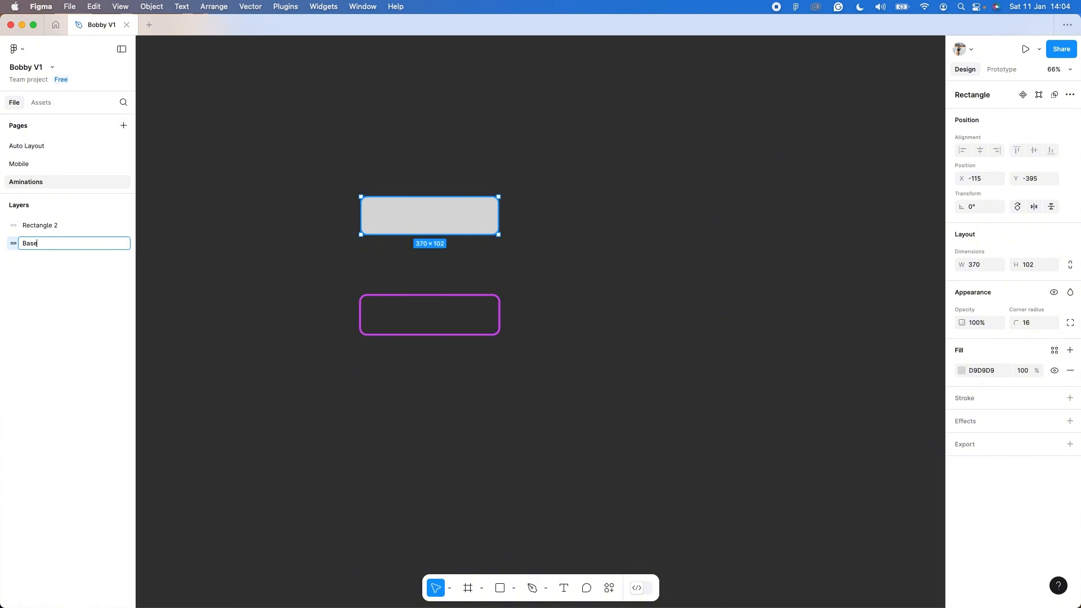
{"action": "key", "text": "Return"}
{"action": "left_click", "coordinate": [56, 225]}
{"action": "double_click", "coordinate": [56, 225]}
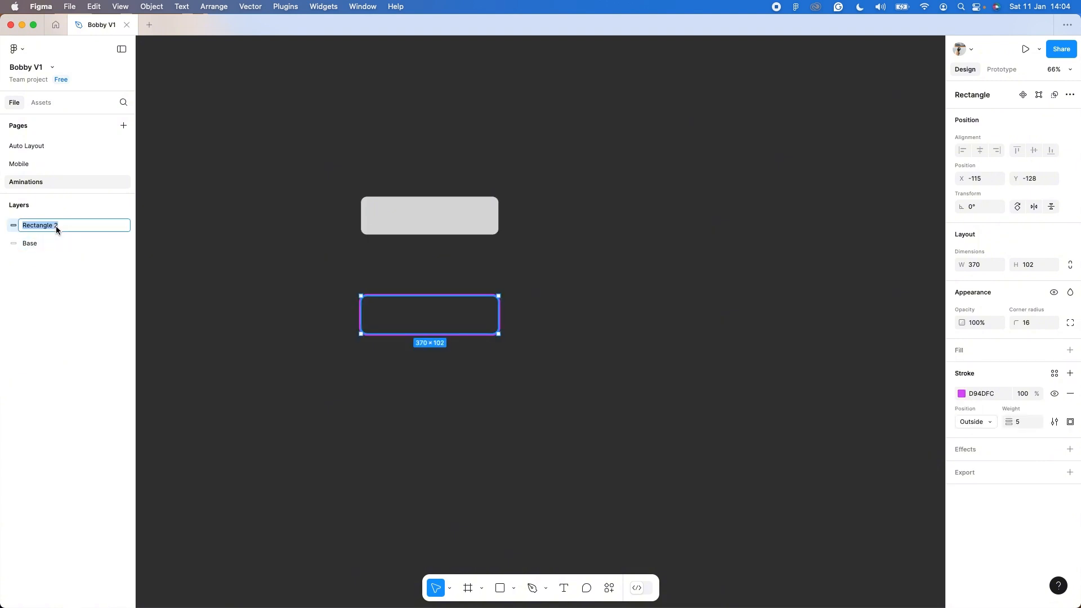
{"action": "type", "text": "Stroke"}
{"action": "key", "text": "Return"}
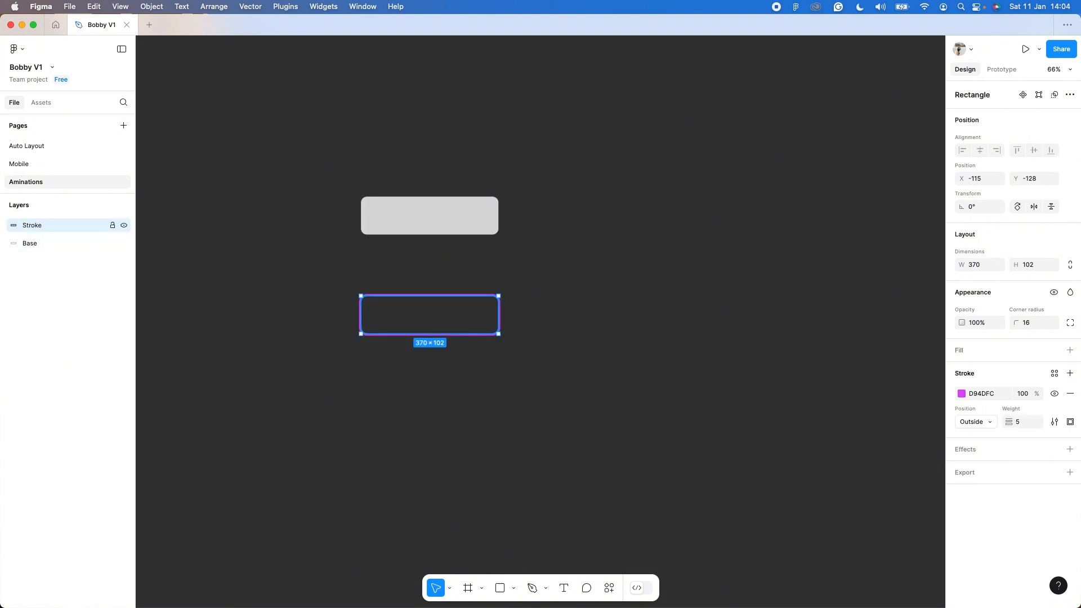
Align the Base and Stroke rectangles on their vertical centers so they overlap exactly.
{"action": "left_click_drag", "start_coordinate": [293, 146], "coordinate": [570, 383]}
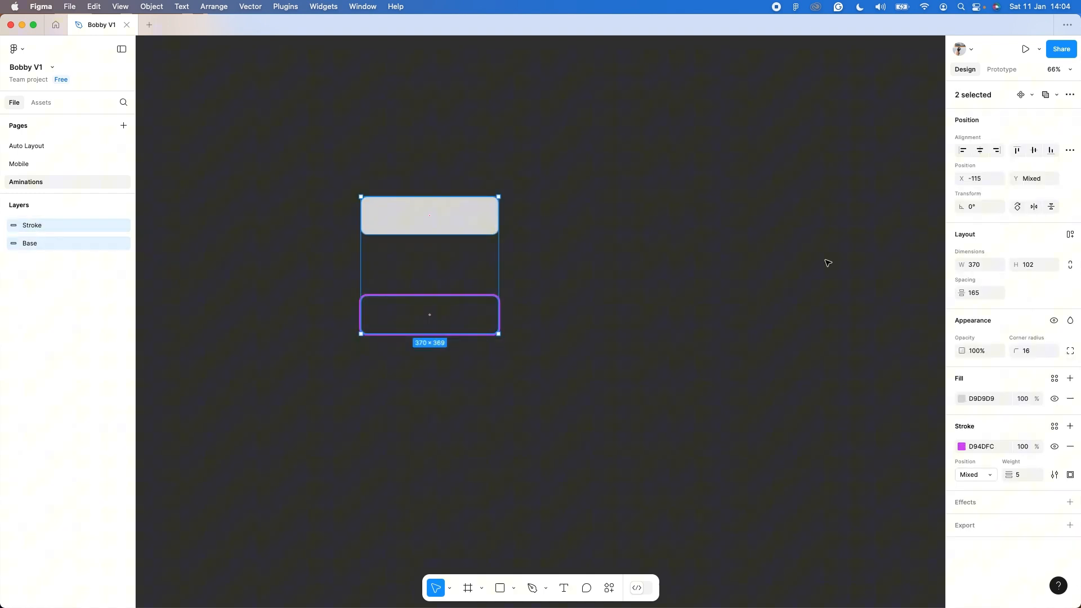
{"action": "left_click", "coordinate": [1034, 151]}
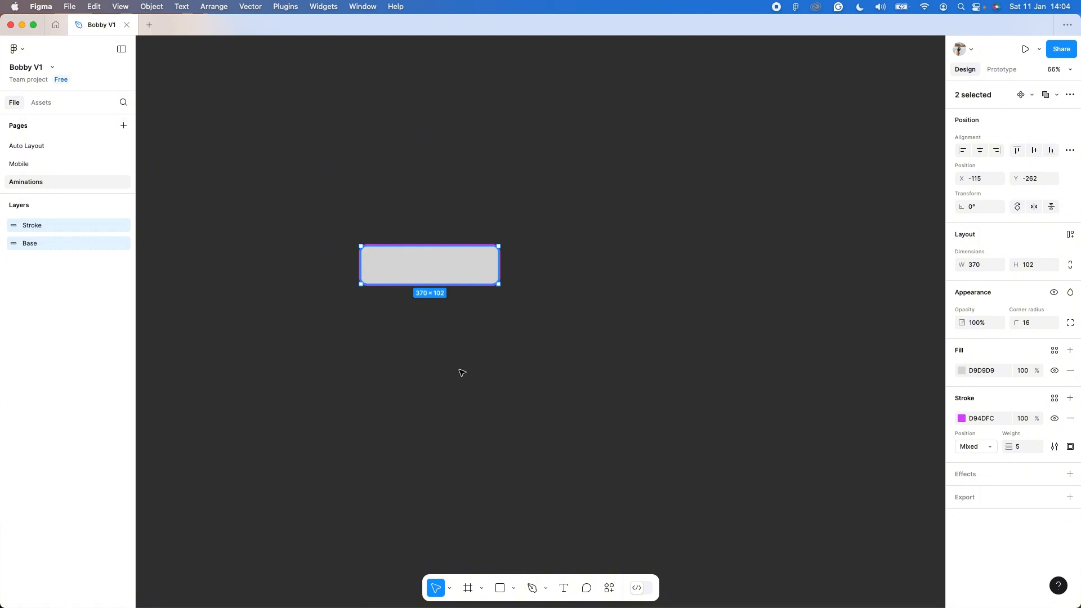
Draw a square about 219 × 219 below the outlined rectangle and fill it with the page's purple D94DFC.
{"action": "key", "text": "r"}
{"action": "left_click_drag", "start_coordinate": [445, 365], "coordinate": [527, 446]}
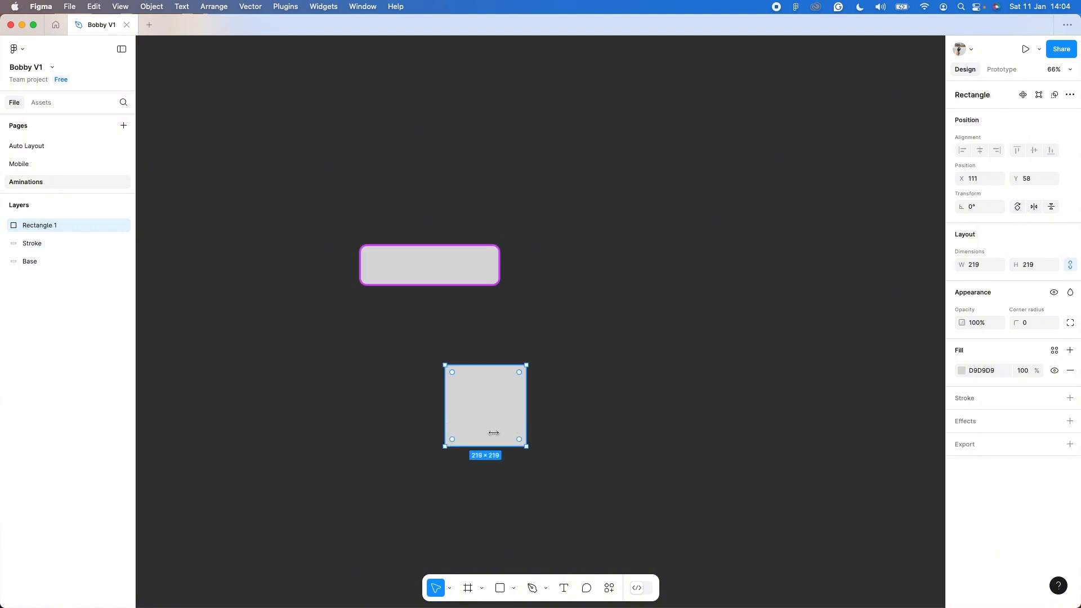
{"action": "left_click", "coordinate": [961, 370]}
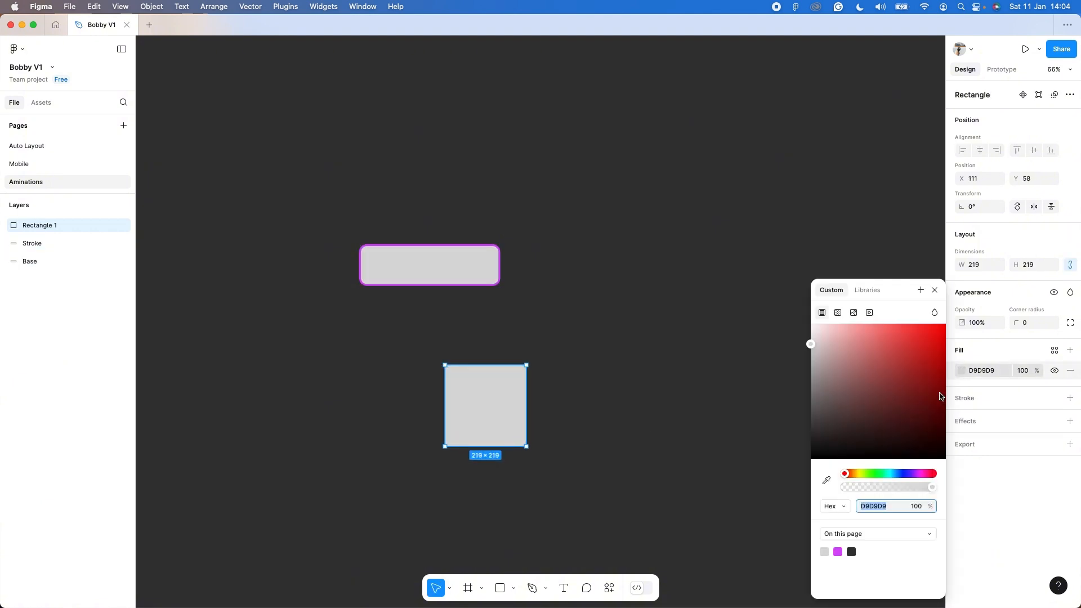
{"action": "left_click", "coordinate": [838, 551]}
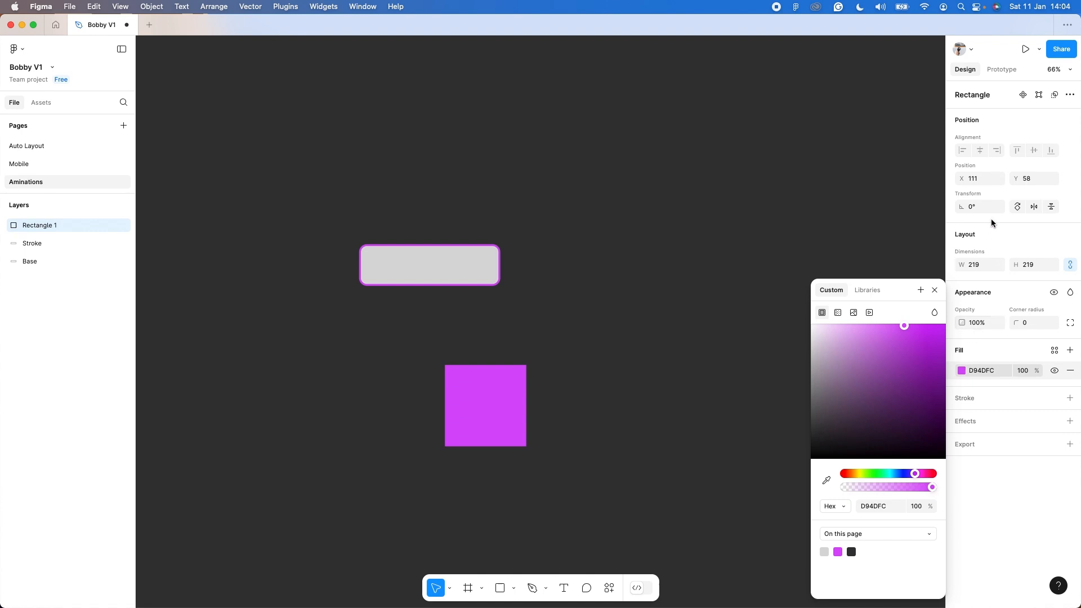
Rotate the purple square by 45° and rename its layer as Fill.
{"action": "left_click", "coordinate": [982, 208]}
{"action": "type", "text": "45"}
{"action": "key", "text": "Return"}
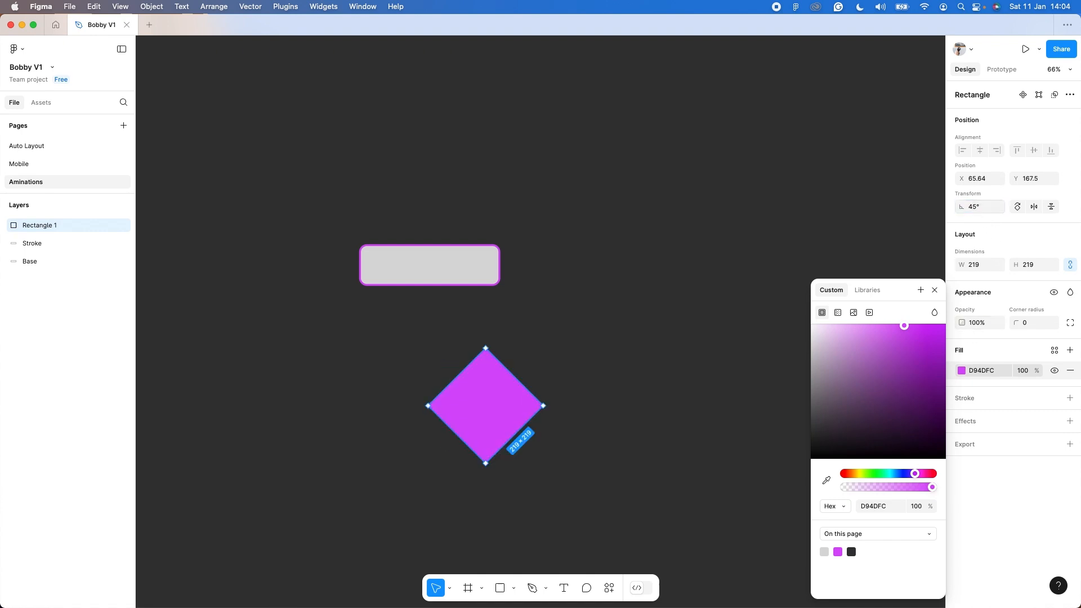
{"action": "double_click", "coordinate": [52, 225]}
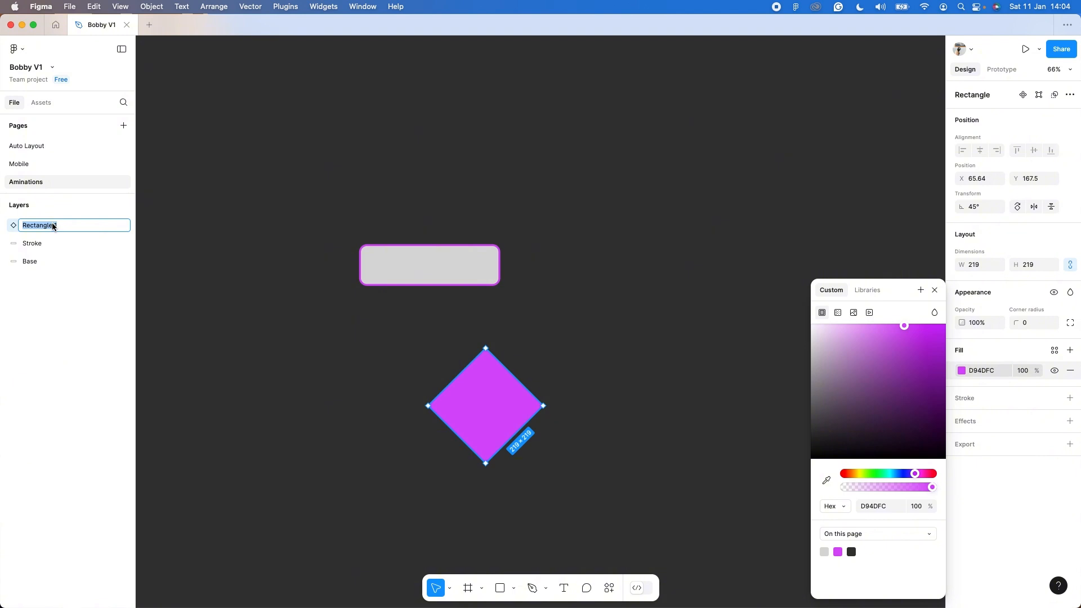
{"action": "type", "text": "Fill"}
{"action": "key", "text": "Return"}
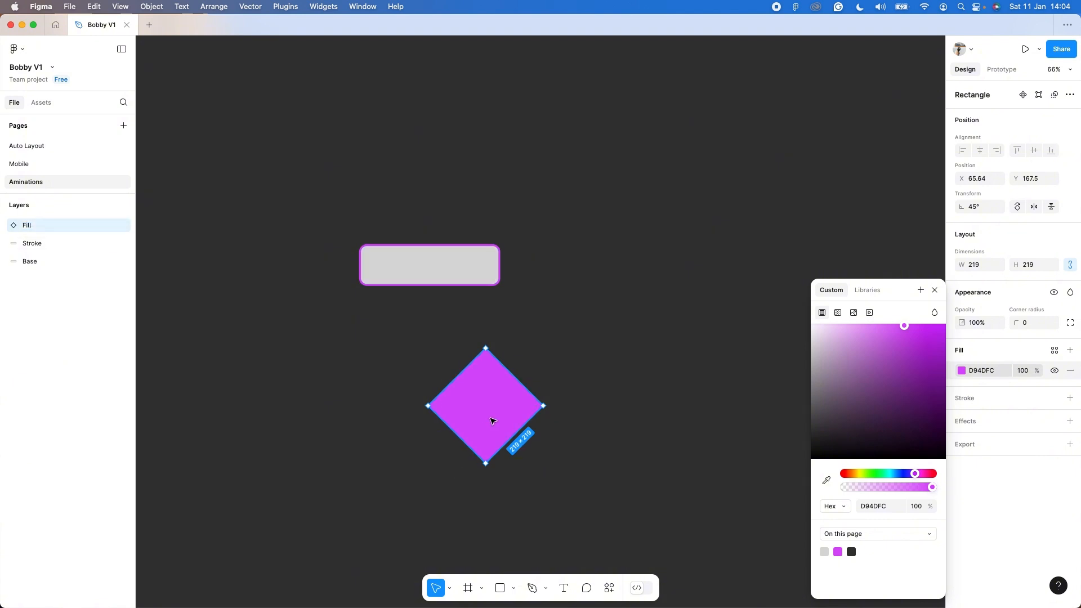
Move the Fill diamond over the rectangle's lower-right corner and mask it with the Base rectangle.
{"action": "left_click_drag", "start_coordinate": [493, 421], "coordinate": [512, 321]}
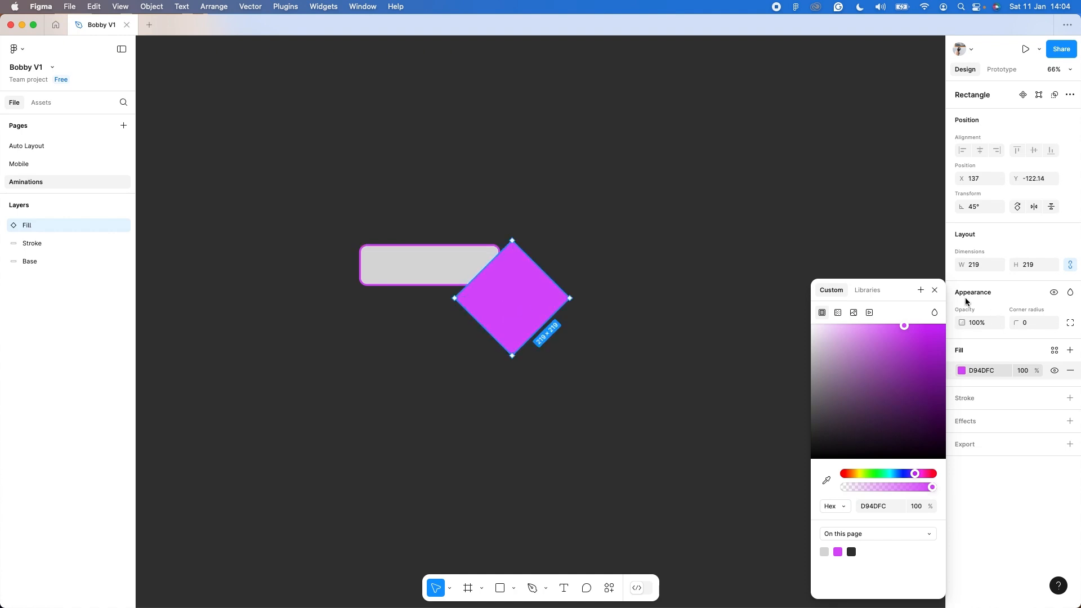
{"action": "left_click", "coordinate": [934, 289]}
{"action": "left_click", "coordinate": [43, 261]}
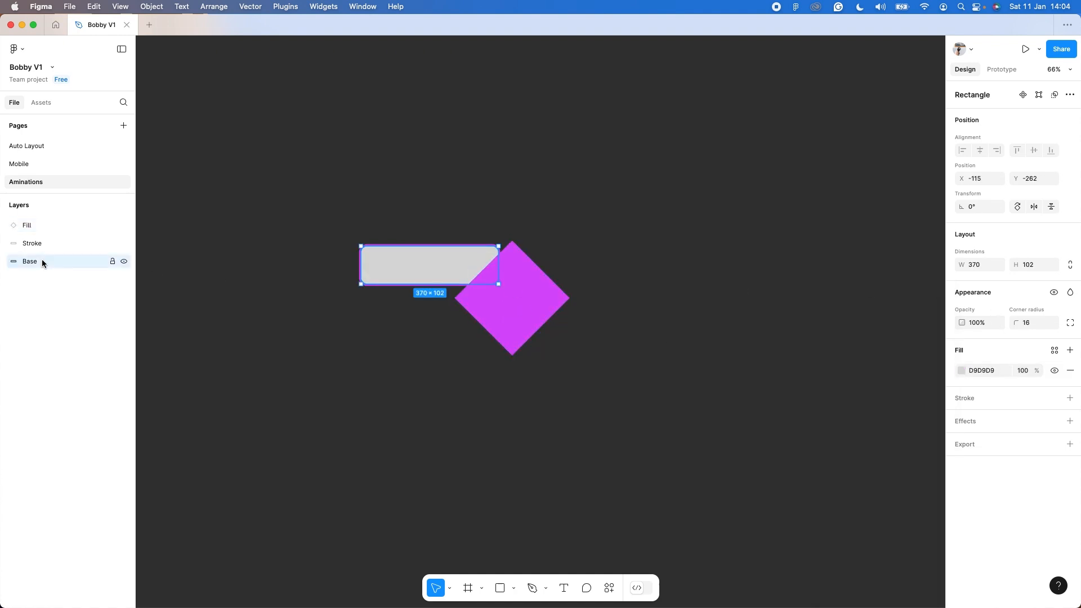
{"action": "left_click", "coordinate": [41, 225], "text": "shift"}
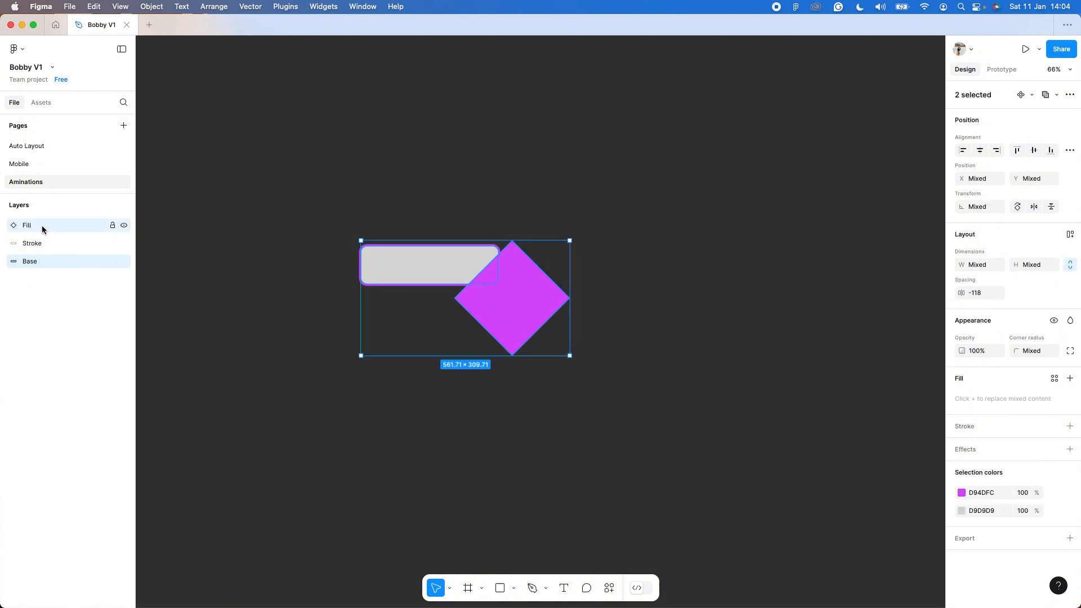
{"action": "left_click", "coordinate": [1071, 97]}
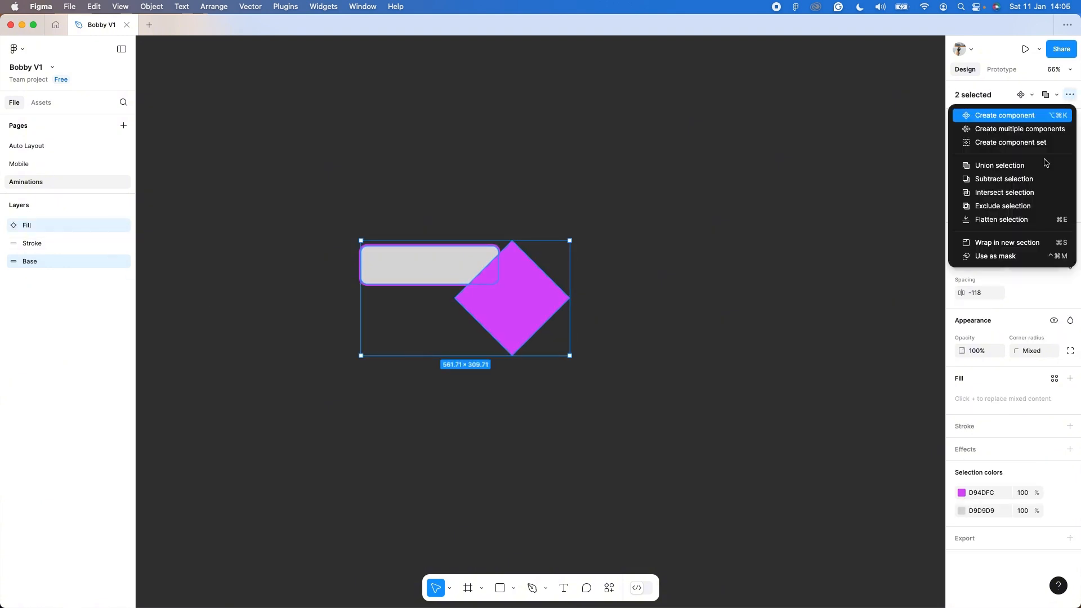
{"action": "left_click", "coordinate": [1009, 257]}
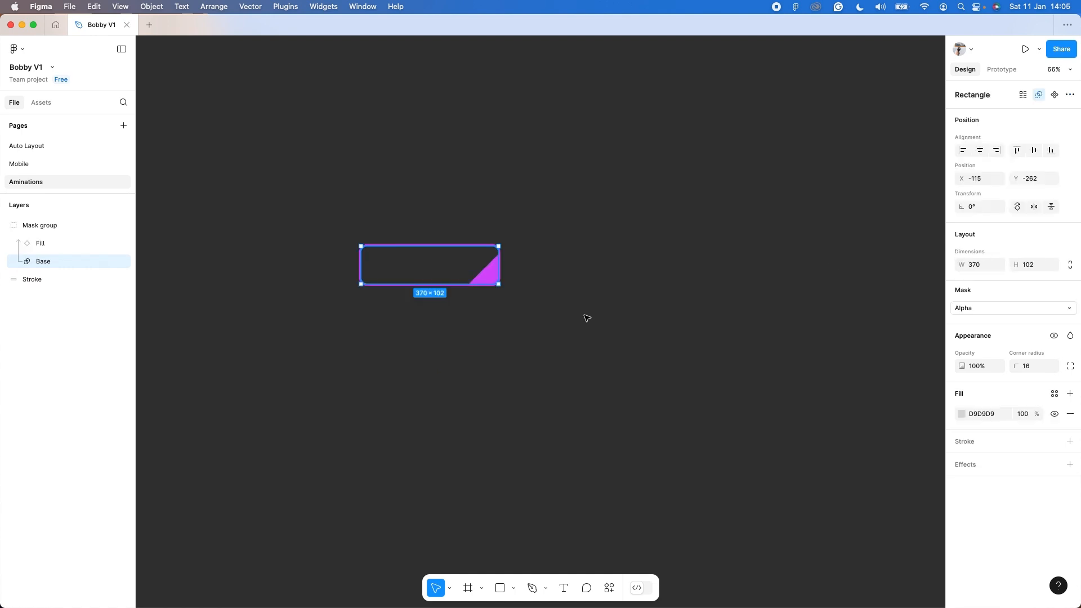
Resize the masked Fill shape to about 438 × 195 so it covers only the button's lower-right corner.
{"action": "left_click", "coordinate": [79, 243]}
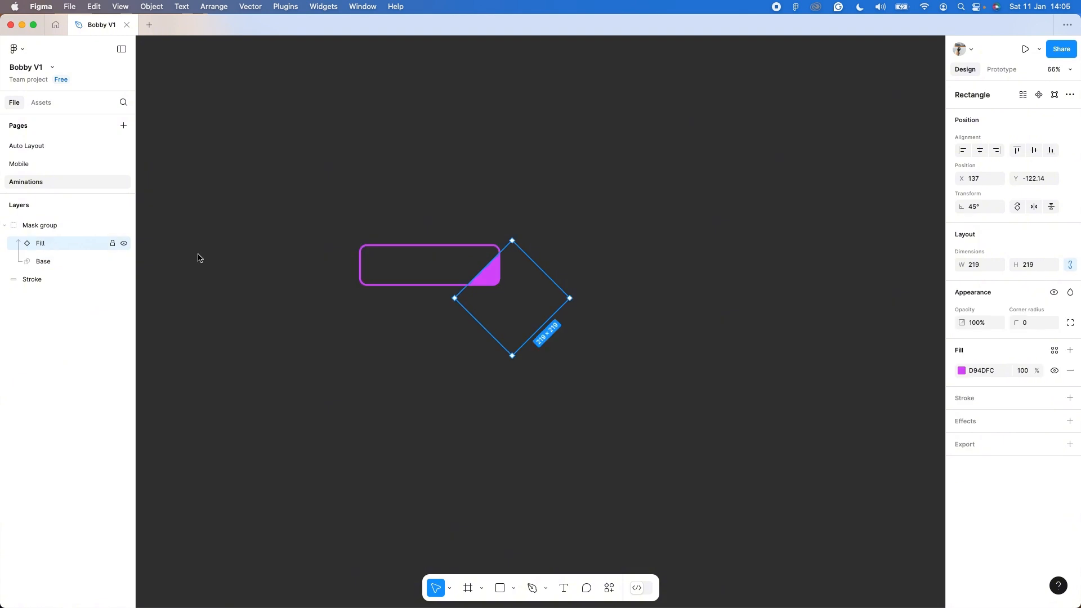
{"action": "left_click_drag", "start_coordinate": [468, 259], "coordinate": [418, 207]}
{"action": "left_click_drag", "start_coordinate": [419, 271], "coordinate": [333, 299]}
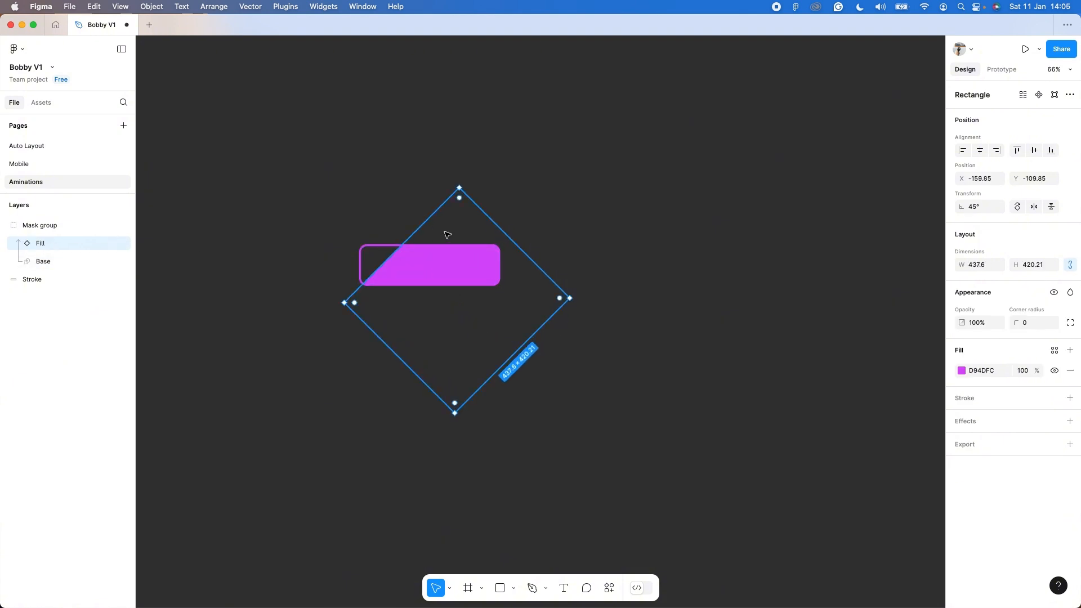
{"action": "left_click_drag", "start_coordinate": [428, 224], "coordinate": [386, 187]}
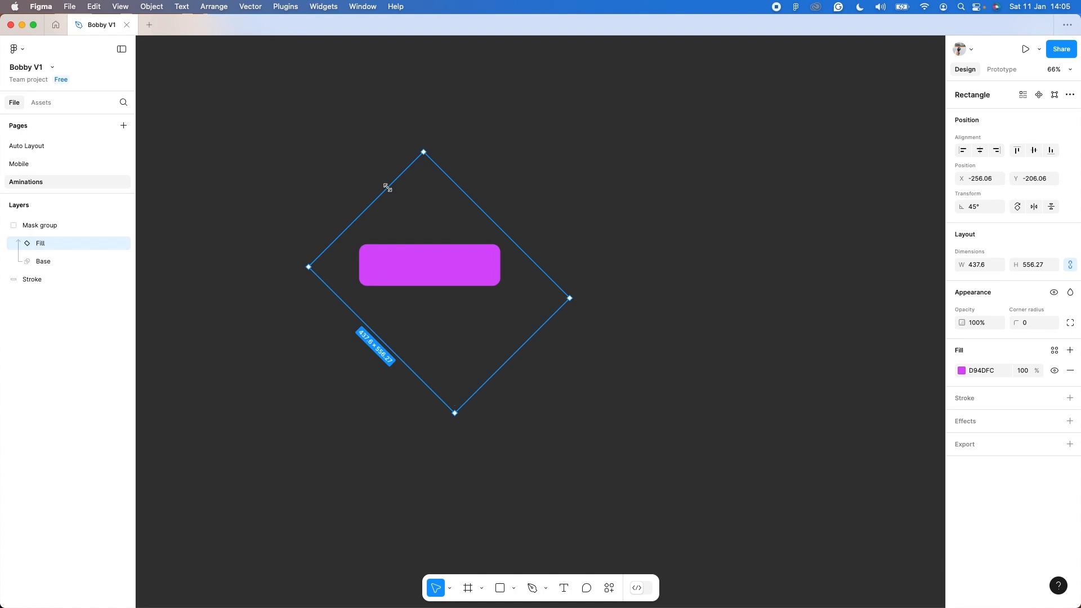
{"action": "left_click_drag", "start_coordinate": [390, 189], "coordinate": [473, 296]}
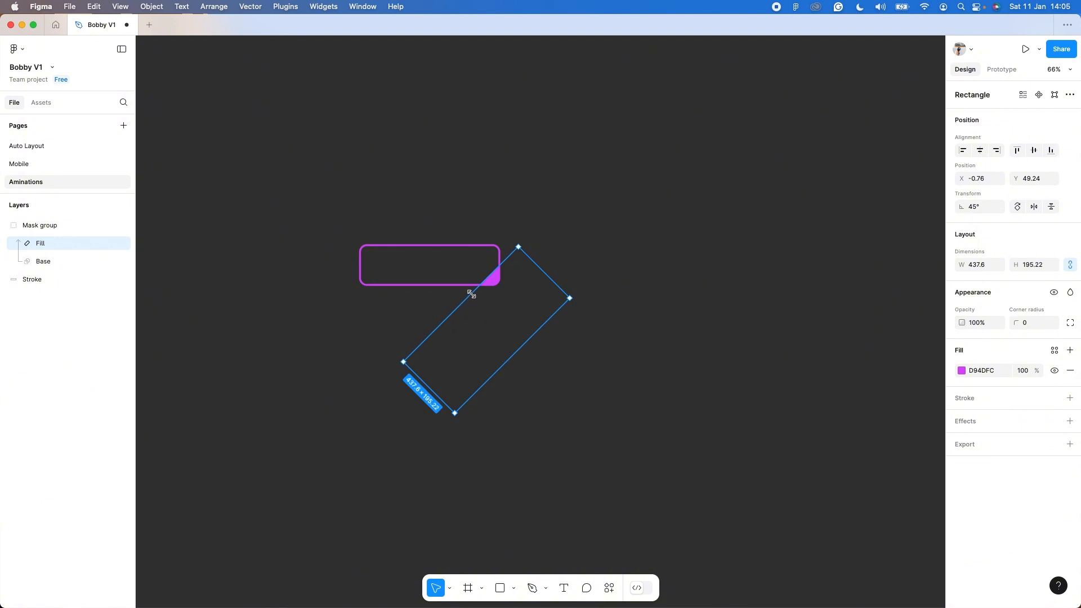
{"action": "left_click", "coordinate": [604, 351]}
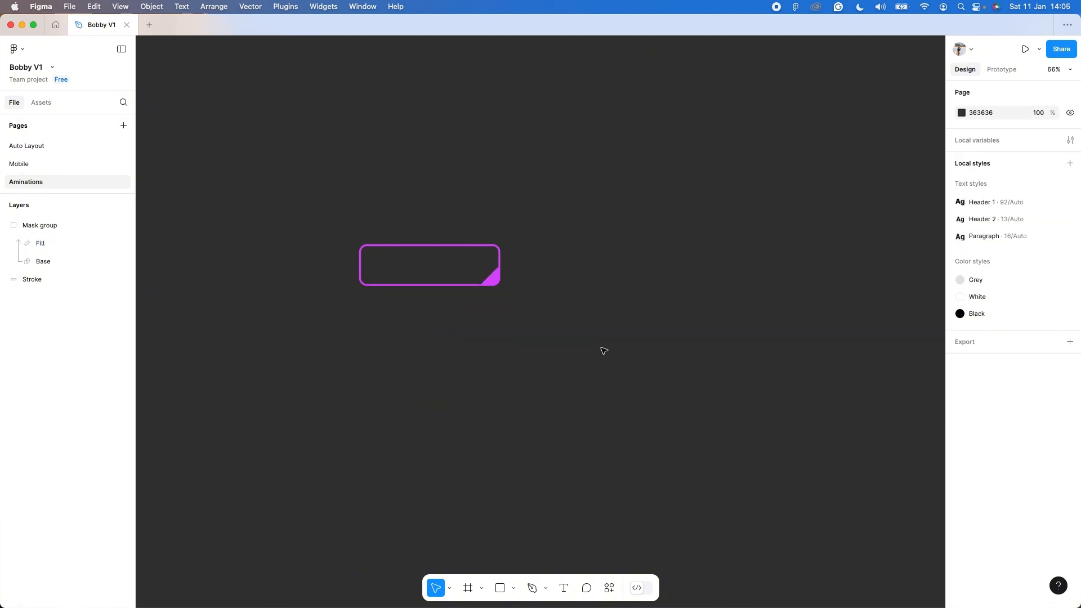
Add the white text label Get Started below the purple outlined button.
{"action": "key", "text": "t"}
{"action": "left_click", "coordinate": [383, 367]}
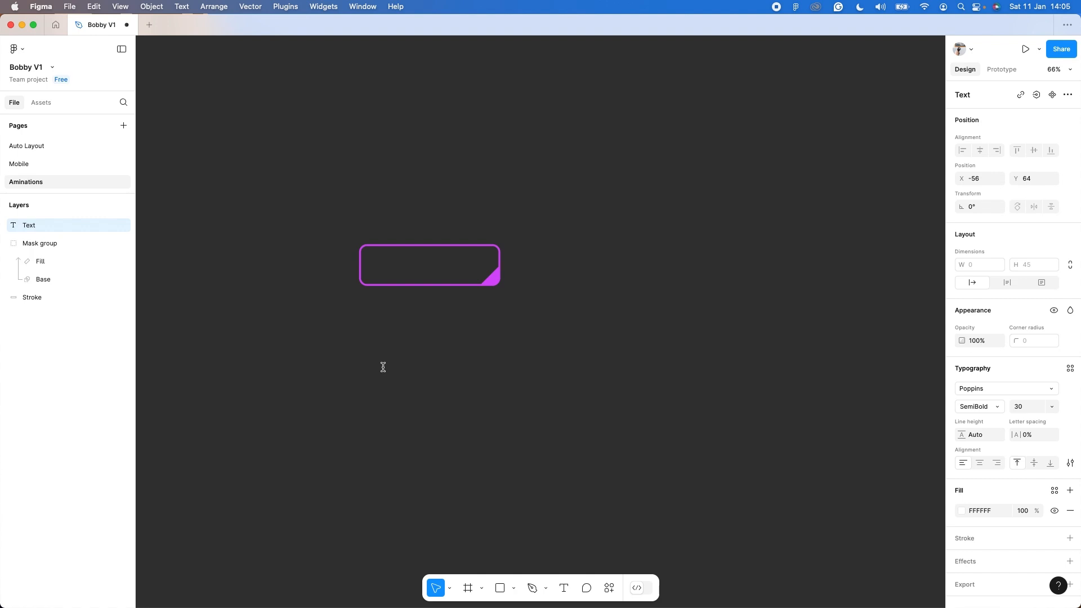
{"action": "type", "text": "Get Started"}
{"action": "key", "text": "Escape"}
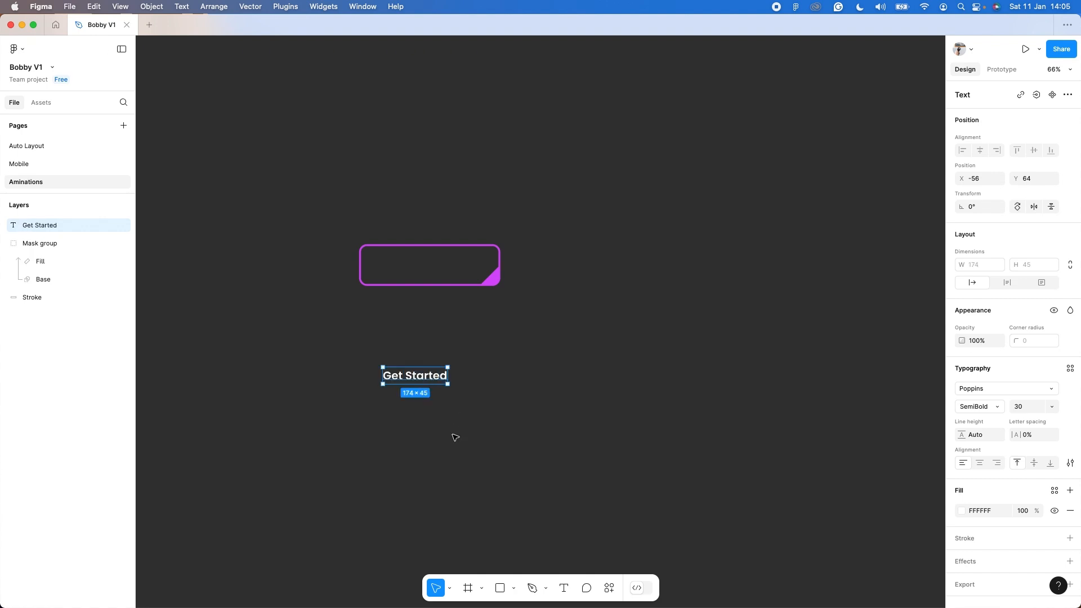
{"action": "left_click", "coordinate": [980, 412]}
{"action": "left_click", "coordinate": [980, 412]}
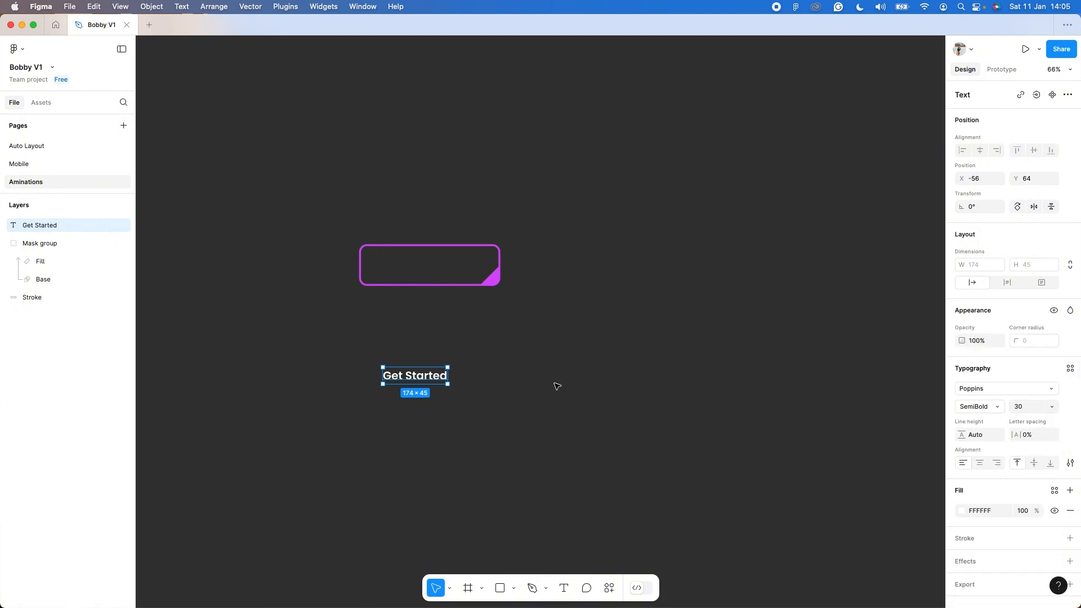
Draw a horizontal line about 64 long just after the Get Started text and set its stroke weight to 5.
{"action": "key", "text": "l"}
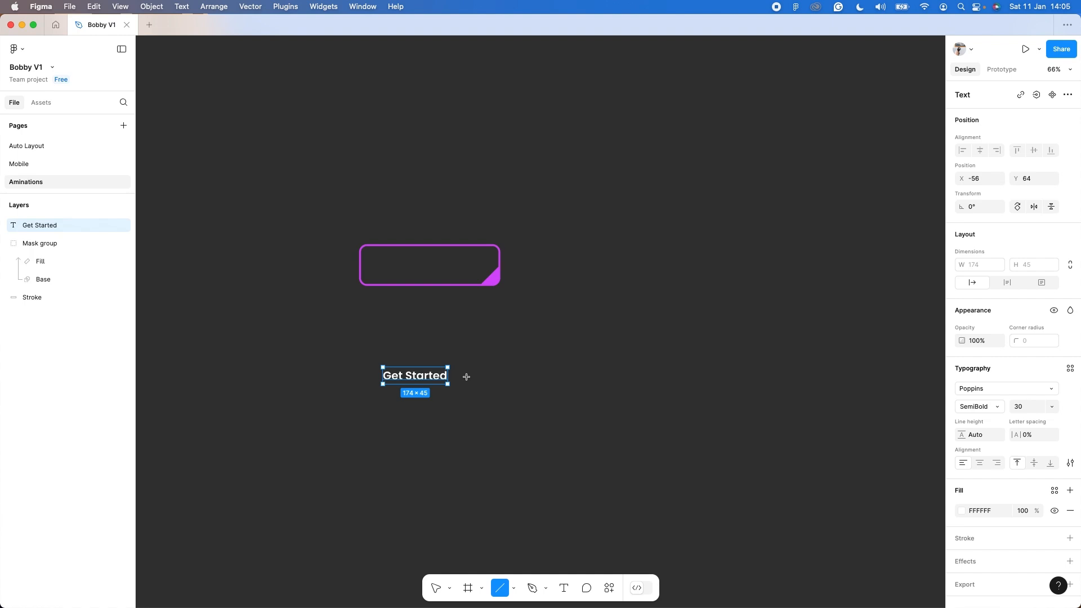
{"action": "left_click_drag", "start_coordinate": [457, 376], "coordinate": [482, 376]}
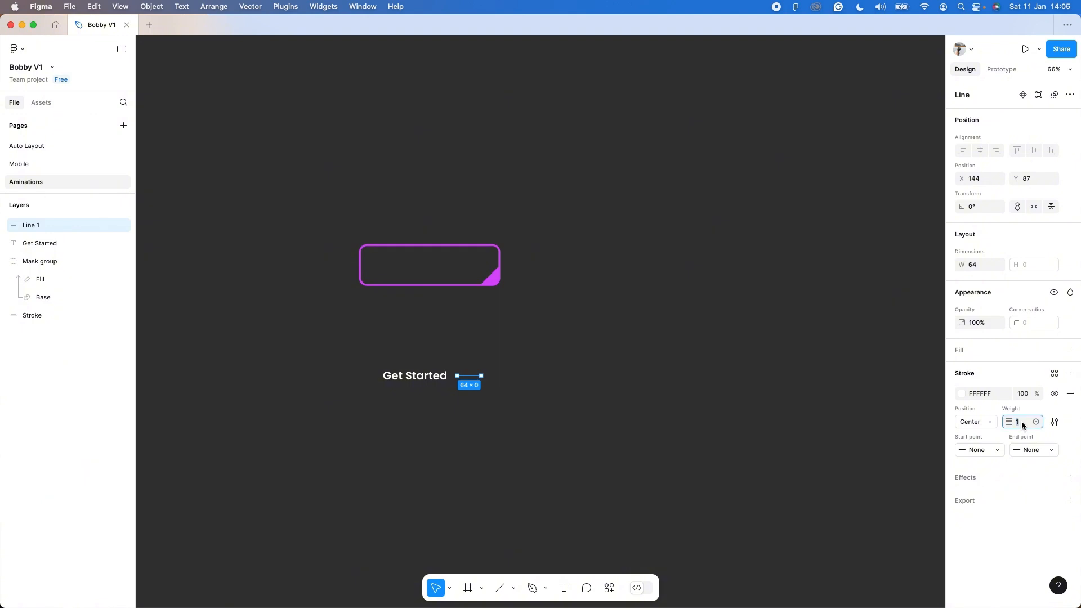
{"action": "type", "text": "5"}
{"action": "key", "text": "Return"}
Turn the line into an arrow with a Round start point and a Line arrow end point.
{"action": "left_click", "coordinate": [982, 451]}
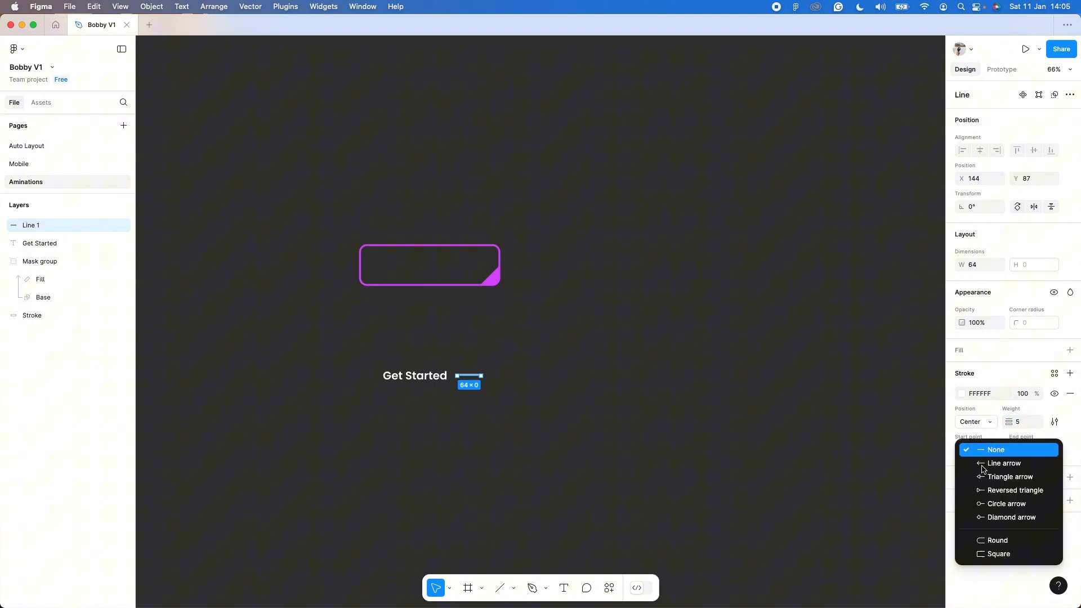
{"action": "left_click", "coordinate": [995, 540]}
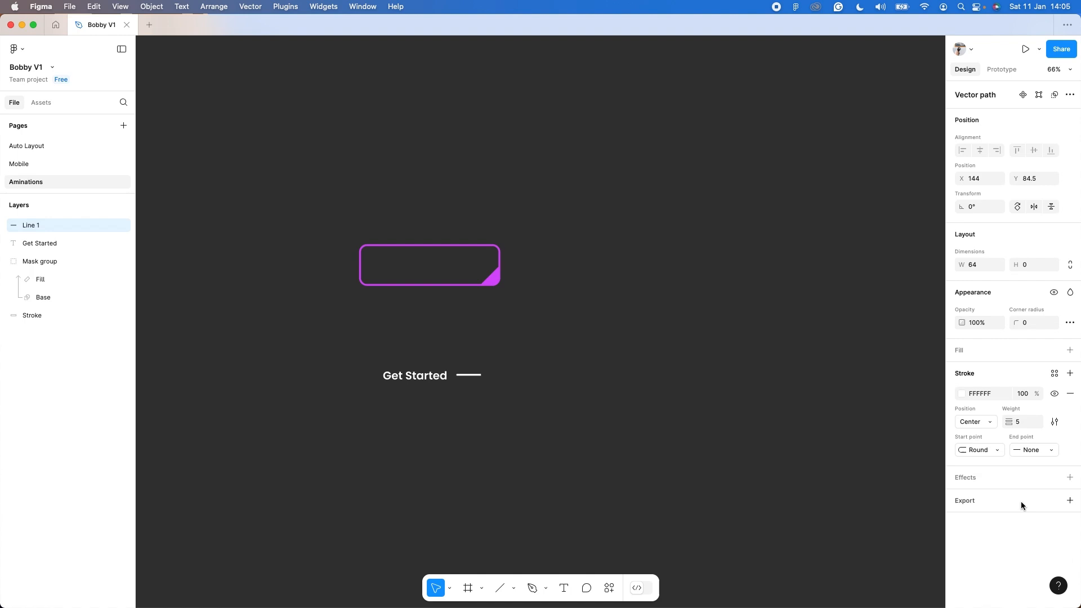
{"action": "left_click", "coordinate": [1037, 448]}
{"action": "left_click", "coordinate": [1033, 463]}
Align the vertical centres of the Get Started text and the arrow and group them.
{"action": "left_click_drag", "start_coordinate": [533, 450], "coordinate": [355, 335]}
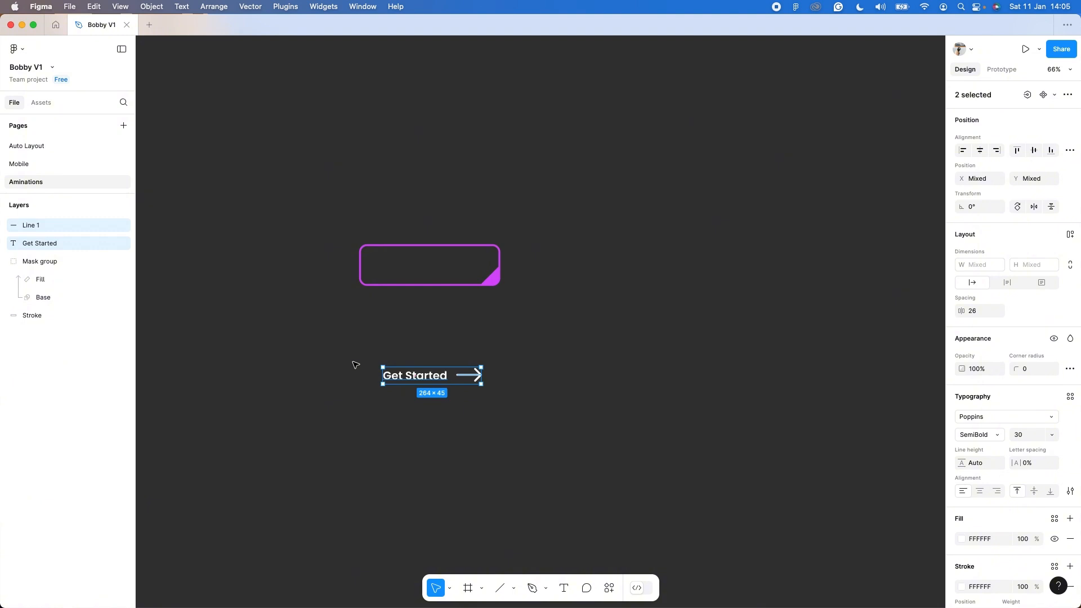
{"action": "left_click", "coordinate": [1035, 152]}
{"action": "left_click", "coordinate": [530, 400]}
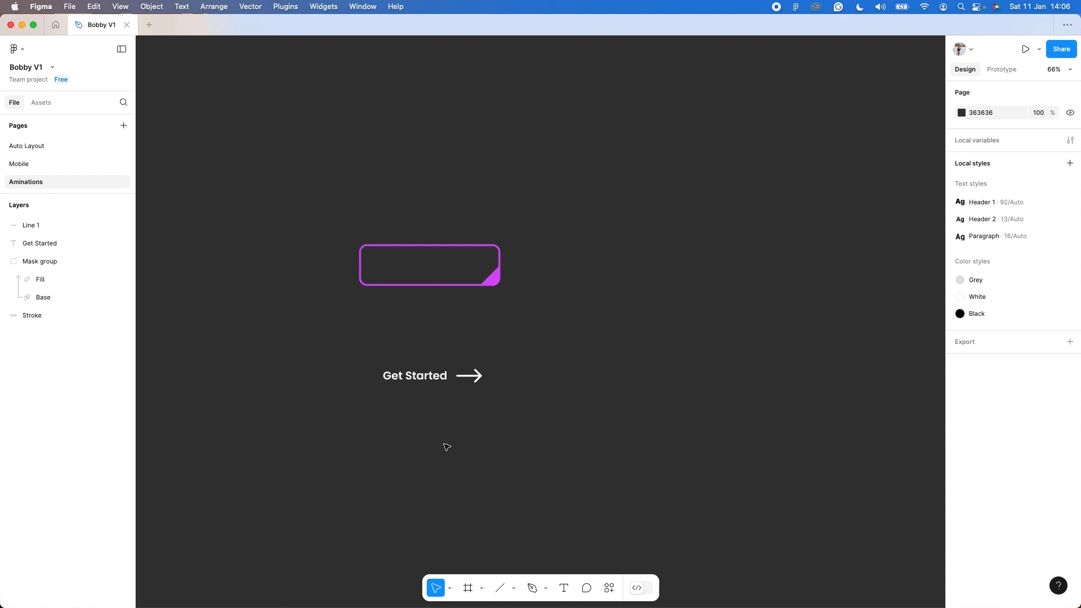
{"action": "left_click_drag", "start_coordinate": [334, 423], "coordinate": [546, 326]}
{"action": "right_click", "coordinate": [431, 382]}
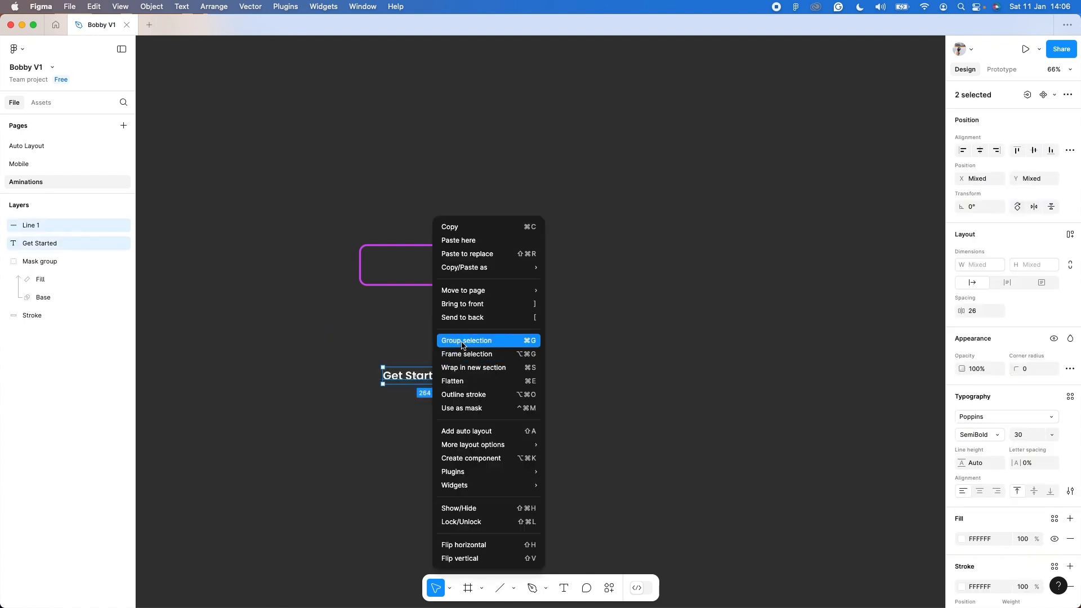
{"action": "left_click", "coordinate": [465, 341]}
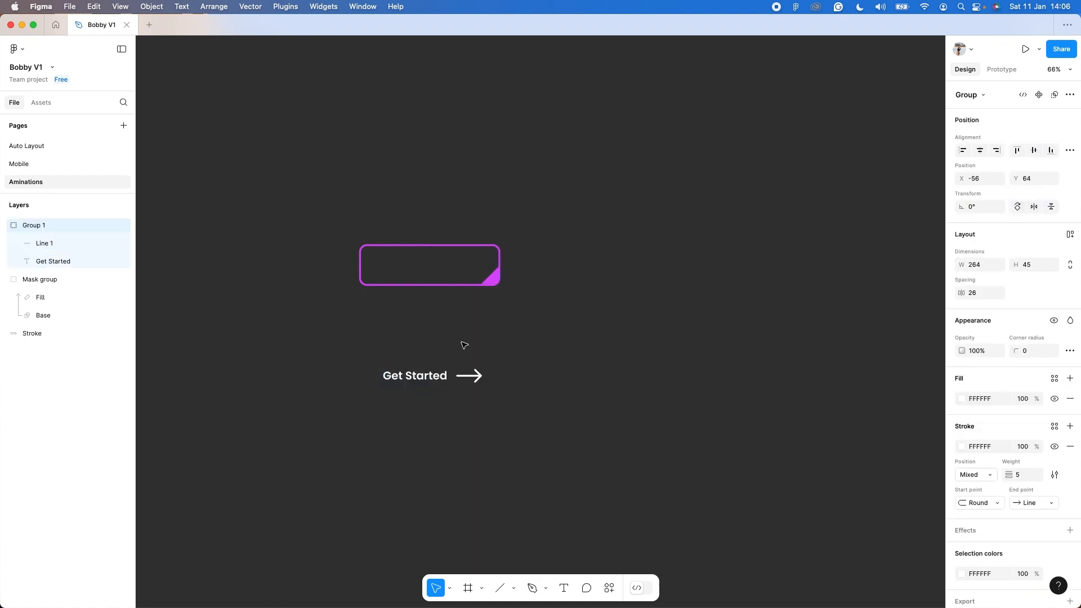
Rename the new group as Text 1 and duplicate it directly below the original.
{"action": "double_click", "coordinate": [62, 226]}
{"action": "type", "text": "Text 1"}
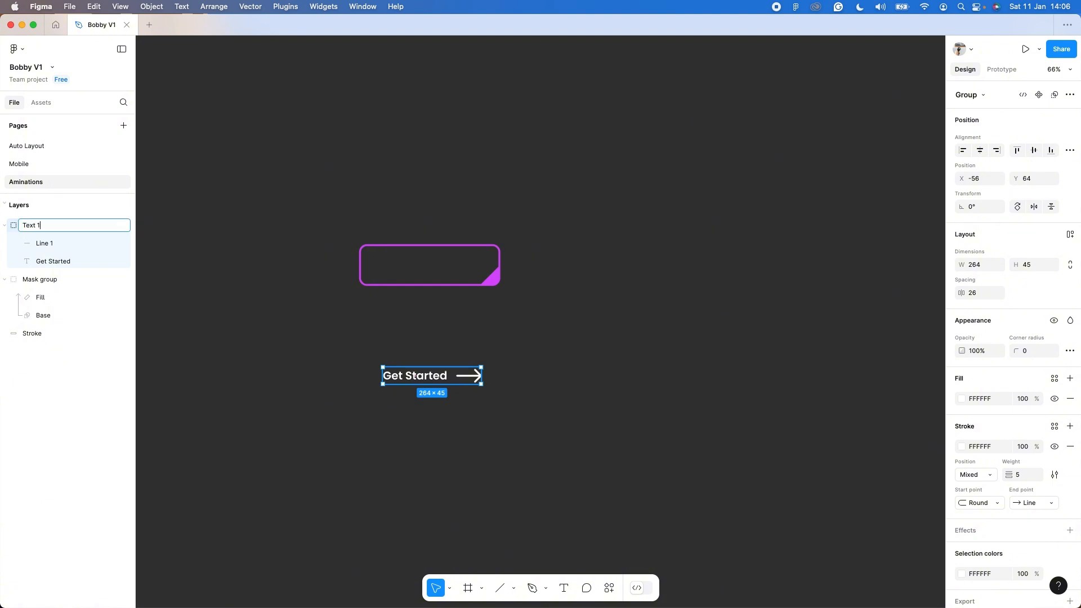
{"action": "key", "text": "Return"}
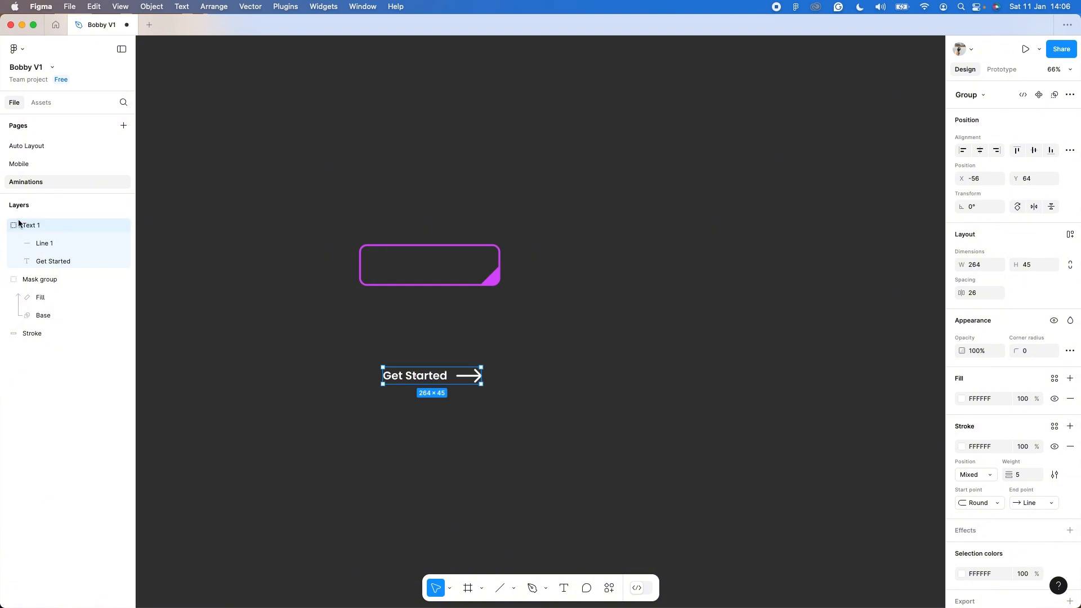
{"action": "left_click", "coordinate": [4, 225]}
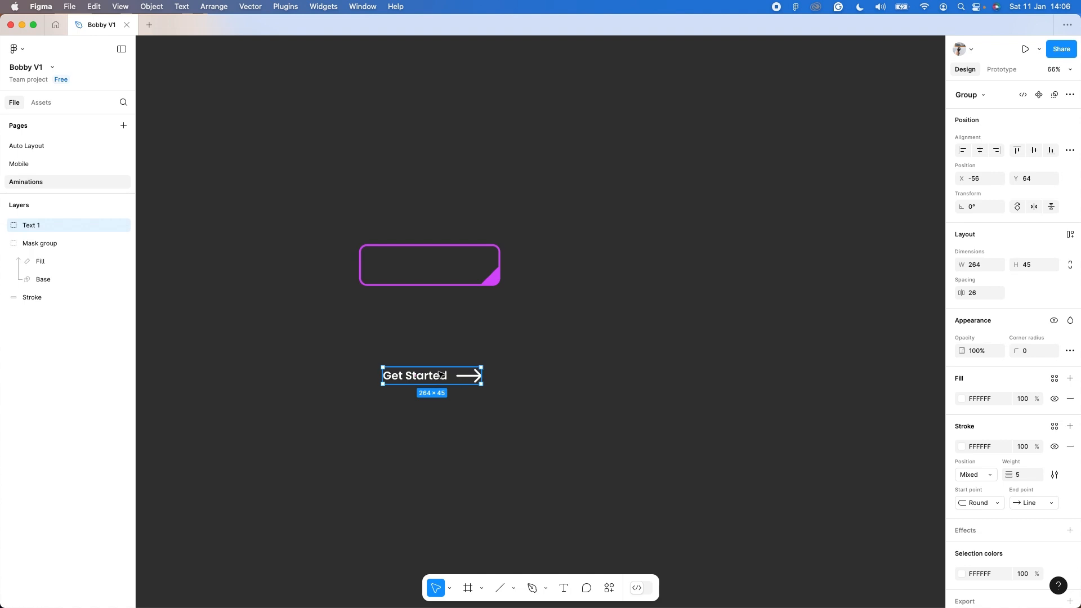
{"action": "left_click_drag", "start_coordinate": [440, 377], "coordinate": [434, 409]}
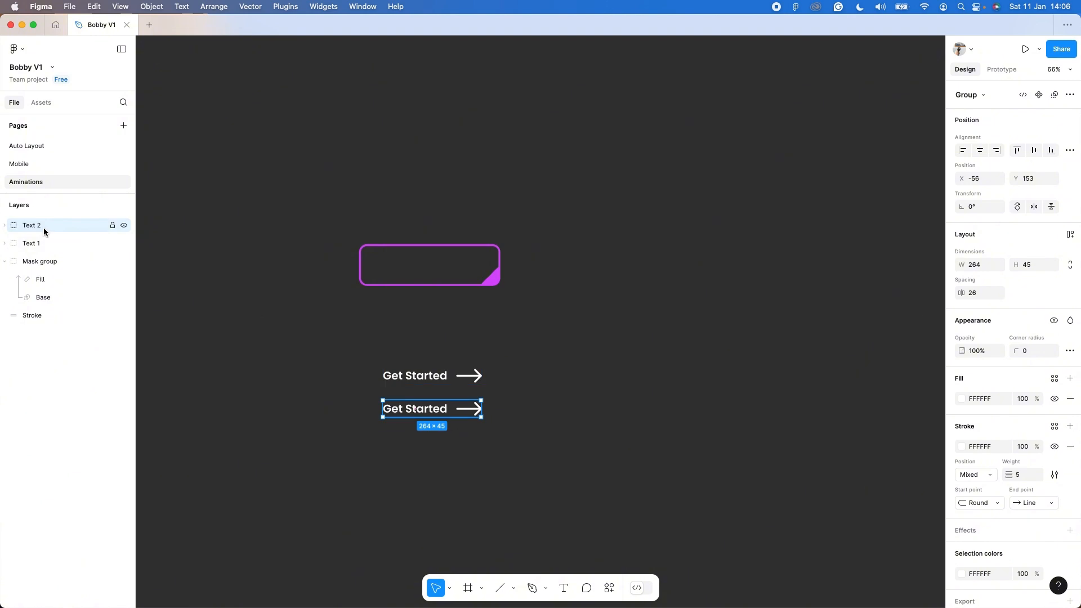
Move both text groups up over the outlined button and place their layers inside the Mask group above Fill.
{"action": "left_click_drag", "start_coordinate": [529, 457], "coordinate": [330, 324]}
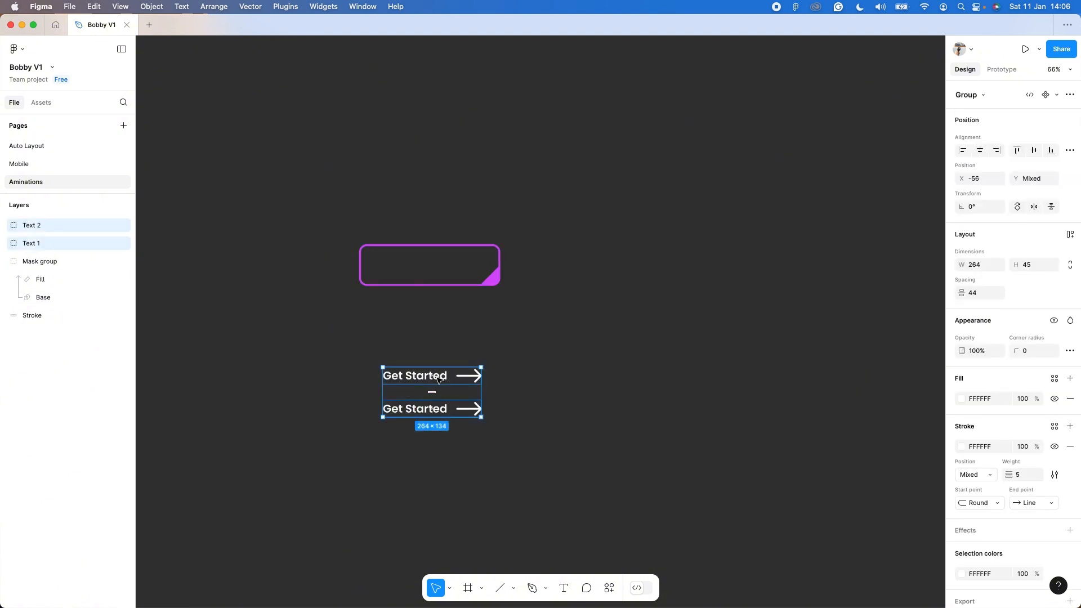
{"action": "left_click_drag", "start_coordinate": [438, 379], "coordinate": [438, 260]}
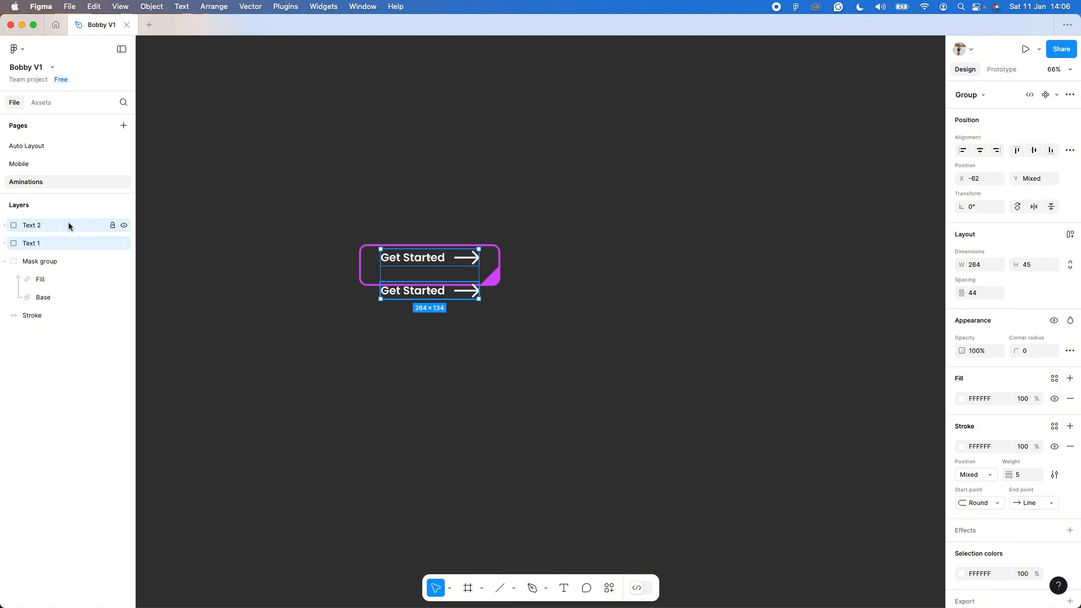
{"action": "left_click_drag", "start_coordinate": [69, 226], "coordinate": [62, 267]}
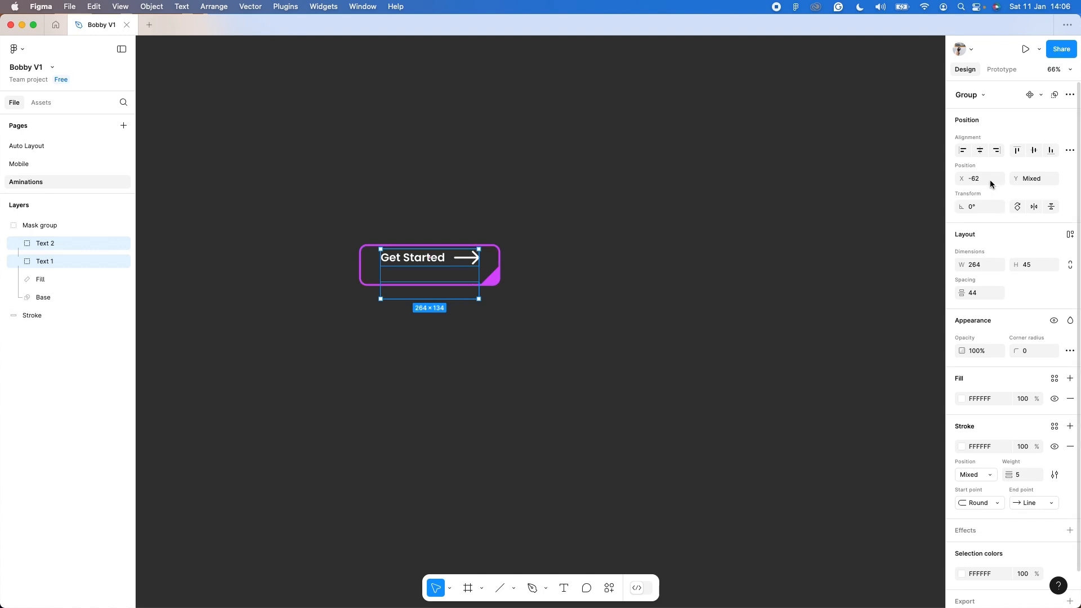
Align the two text groups' vertical centres with each other and centre Text 1 vertically in the button.
{"action": "left_click", "coordinate": [1034, 150]}
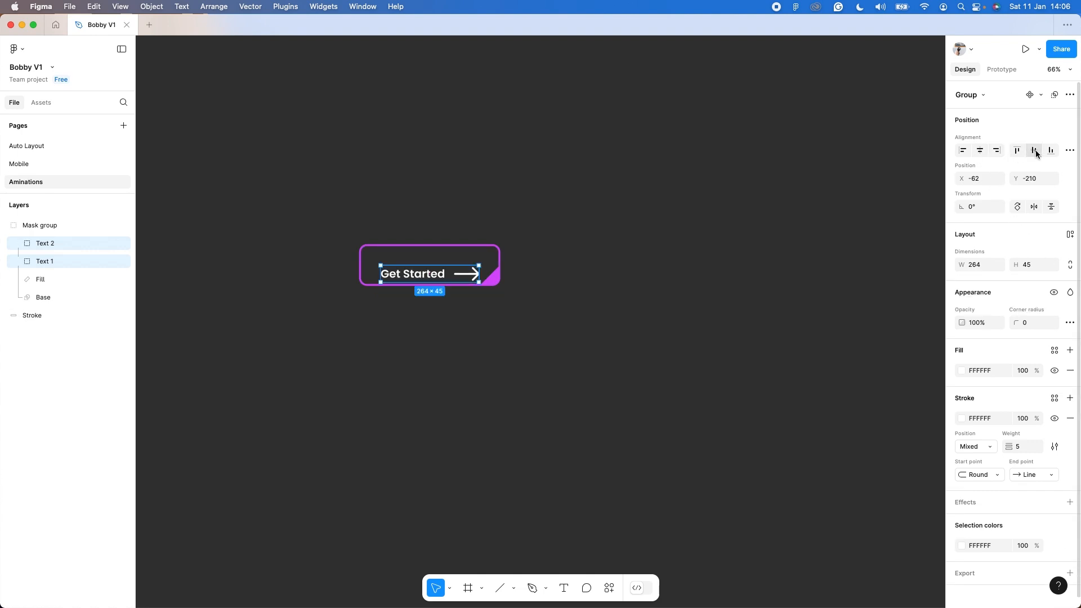
{"action": "left_click", "coordinate": [400, 361]}
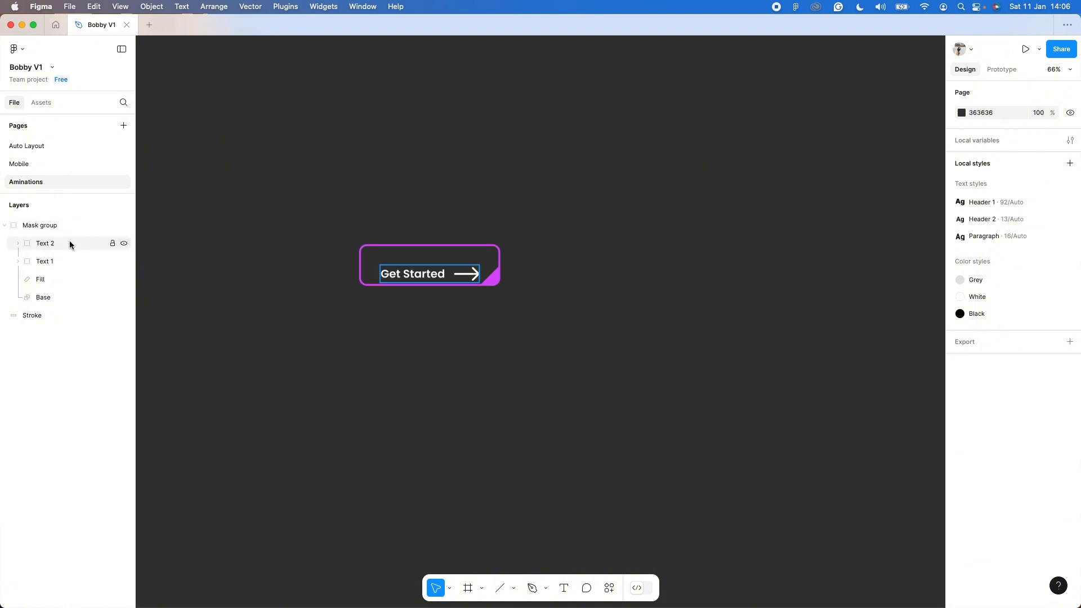
{"action": "left_click", "coordinate": [59, 261]}
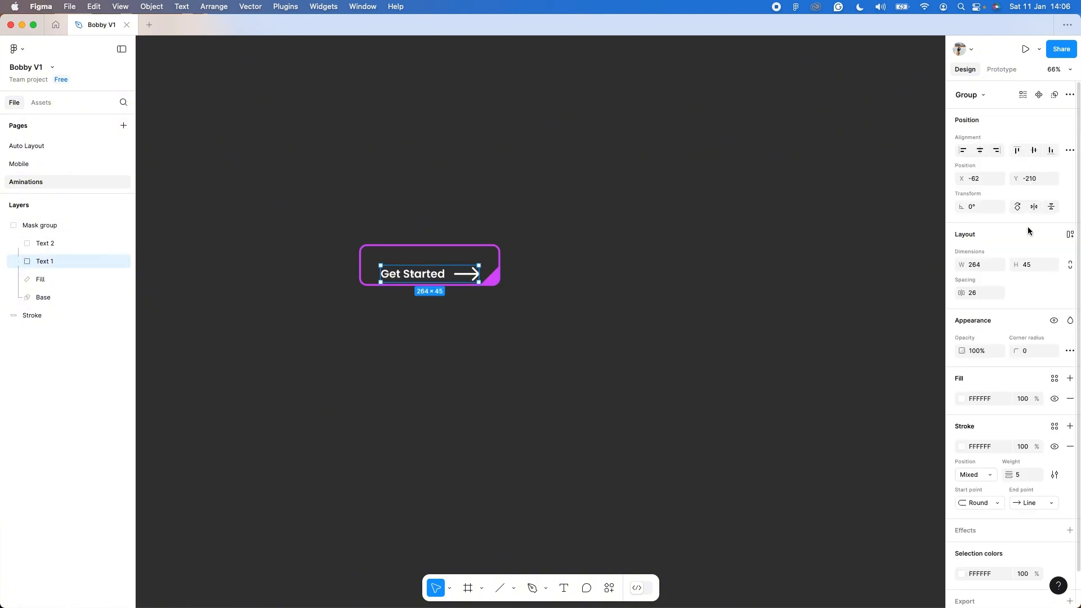
{"action": "left_click", "coordinate": [1034, 151]}
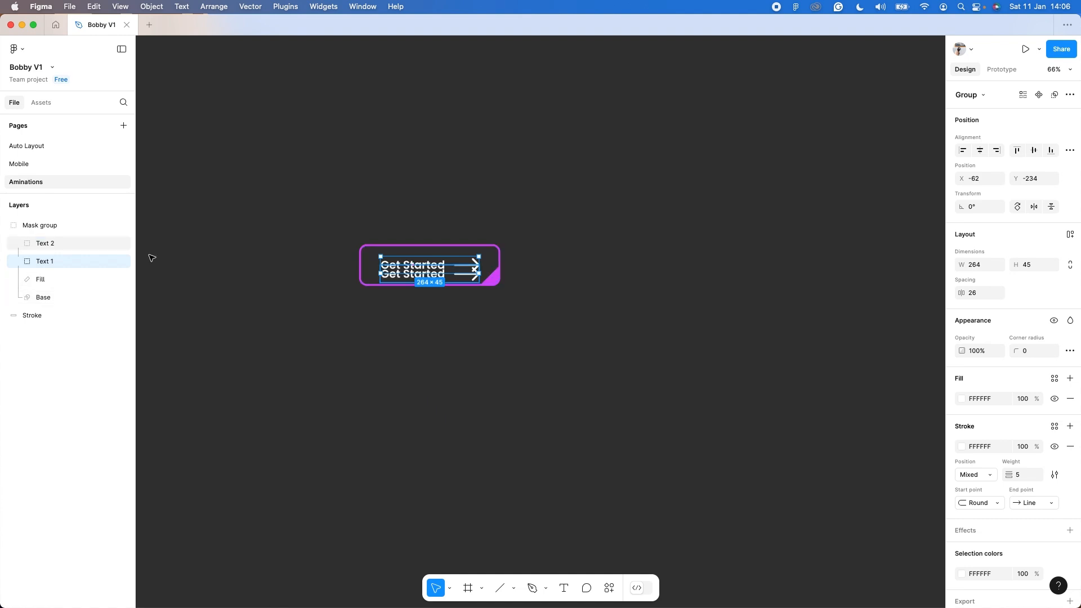
Centre Text 2 vertically in the button and shift it straight down below the button's masked area.
{"action": "left_click", "coordinate": [64, 243]}
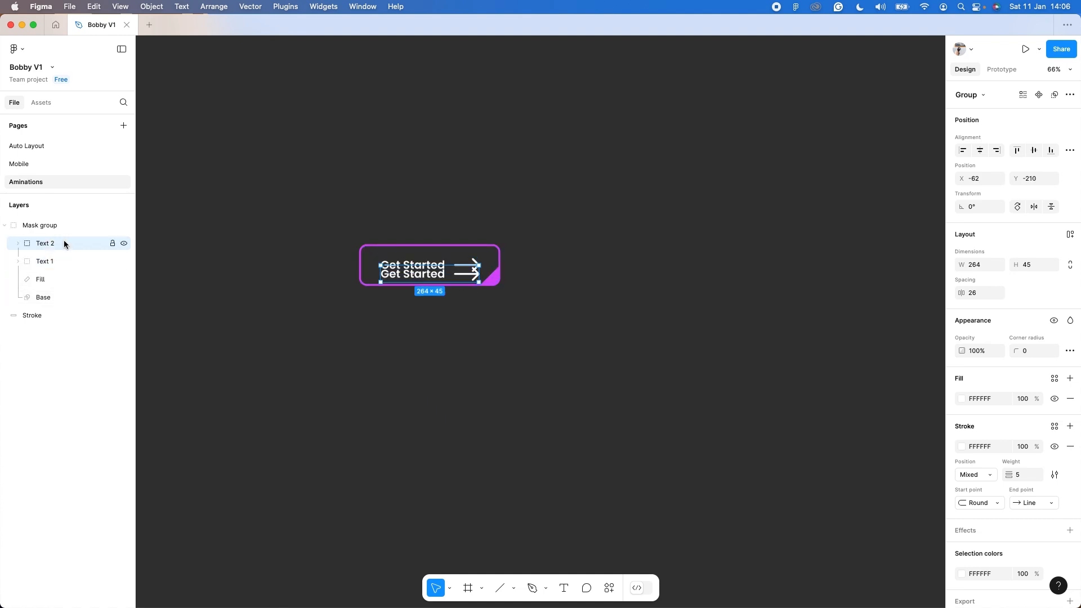
{"action": "key", "text": "shift+Down"}
{"action": "key", "text": "shift+Down"}
{"action": "key", "text": "shift+Down"}
{"action": "key", "text": "shift+Down"}
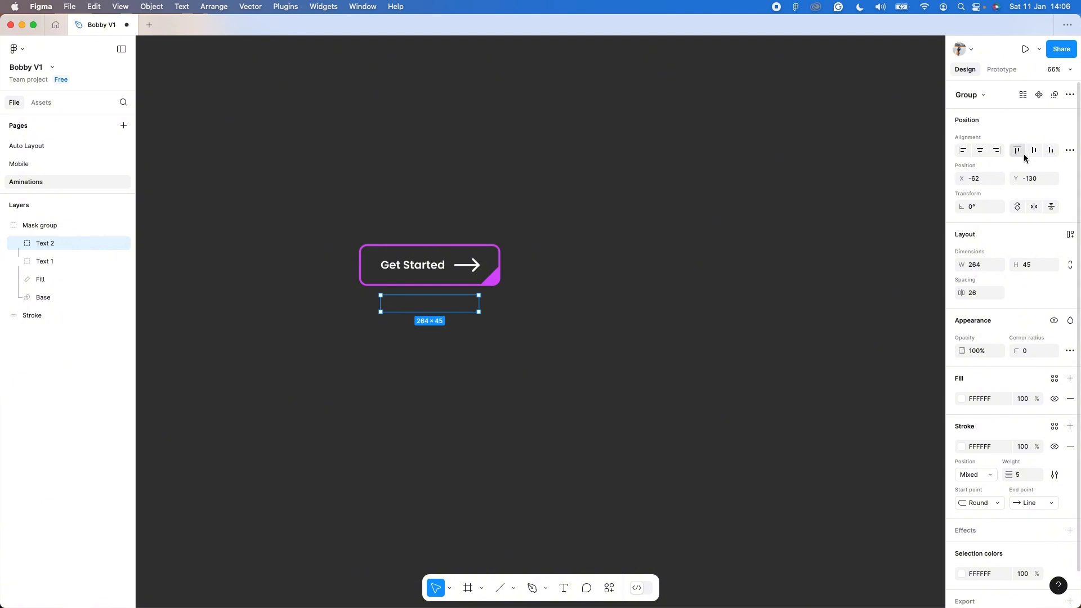
{"action": "left_click", "coordinate": [1034, 151]}
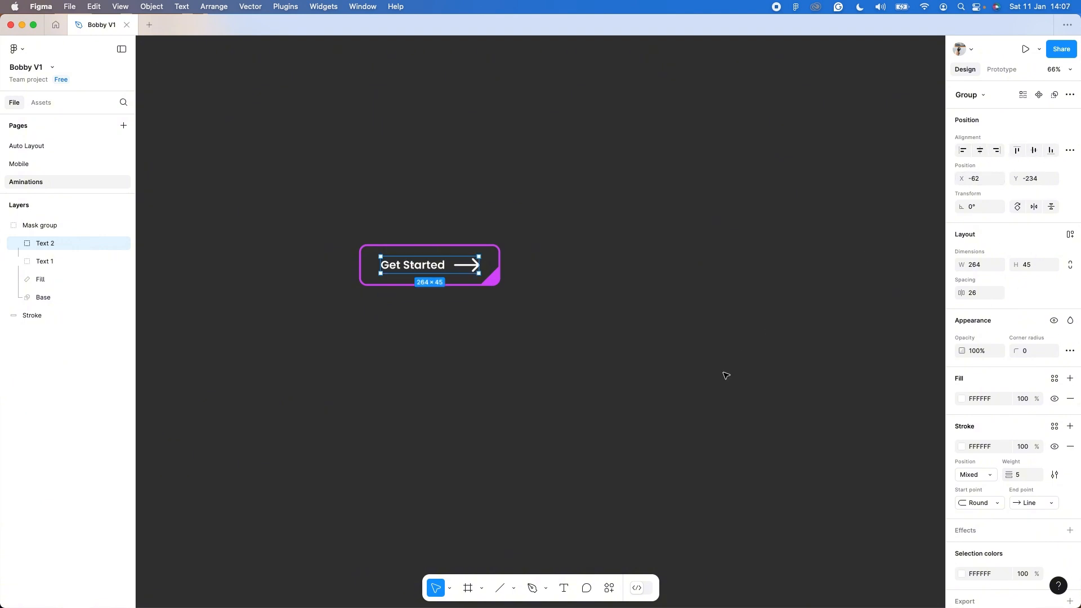
{"action": "key", "text": "shift+Down"}
{"action": "key", "text": "shift+Down"}
{"action": "key", "text": "shift+Down"}
{"action": "key", "text": "shift+Down"}
{"action": "key", "text": "shift+Down"}
{"action": "key", "text": "shift+Down"}
{"action": "key", "text": "shift+Down"}
{"action": "key", "text": "shift+Down"}
{"action": "key", "text": "shift+Down"}
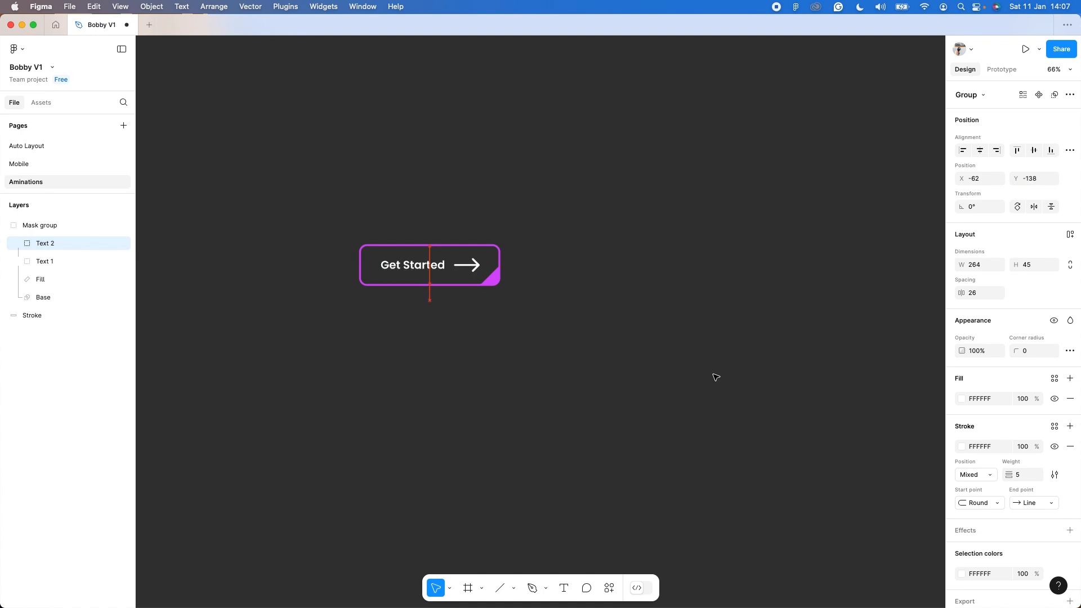
{"action": "left_click", "coordinate": [666, 365]}
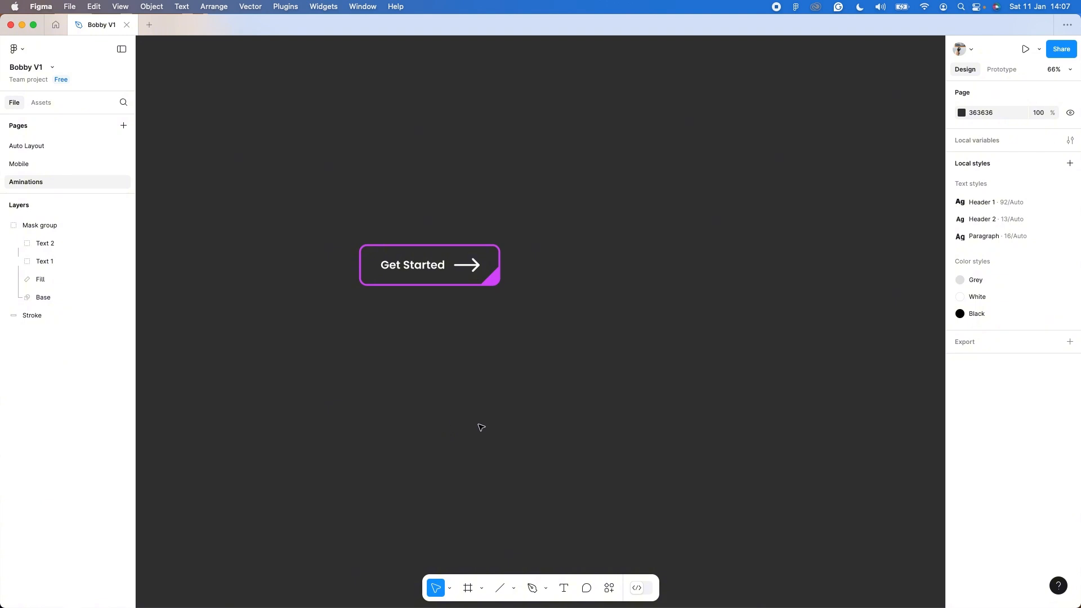
Draw a rectangle over the button's interior and widen it to about 370 × 102.
{"action": "scroll", "coordinate": [480, 426], "scroll_direction": "up", "scroll_amount": 5}
{"action": "scroll", "coordinate": [459, 405], "scroll_direction": "left", "scroll_amount": 2}
{"action": "scroll", "coordinate": [459, 405], "scroll_direction": "up", "scroll_amount": 2}
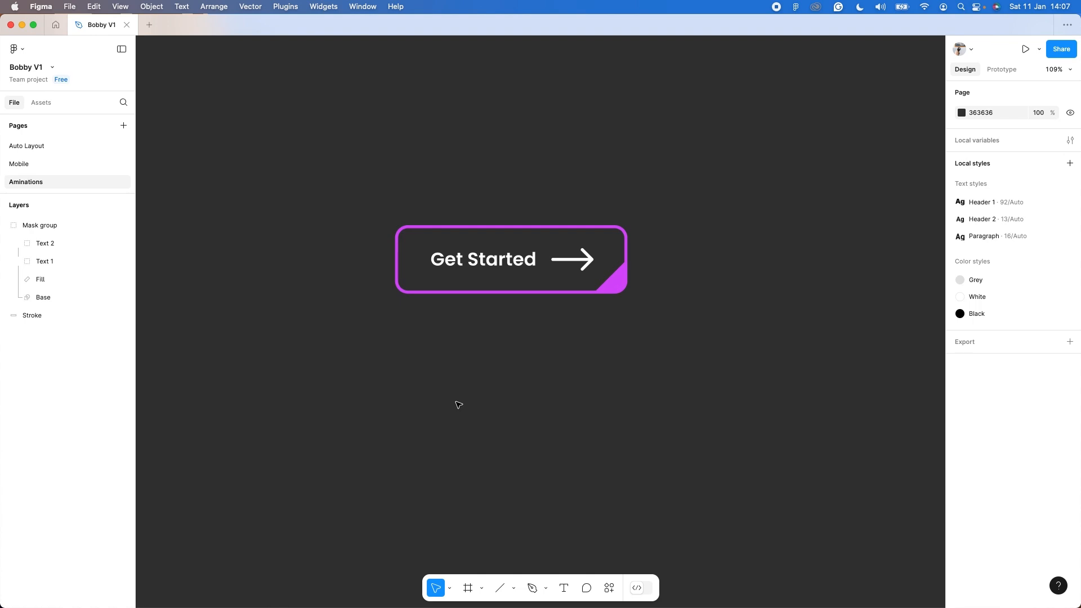
{"action": "key", "text": "r"}
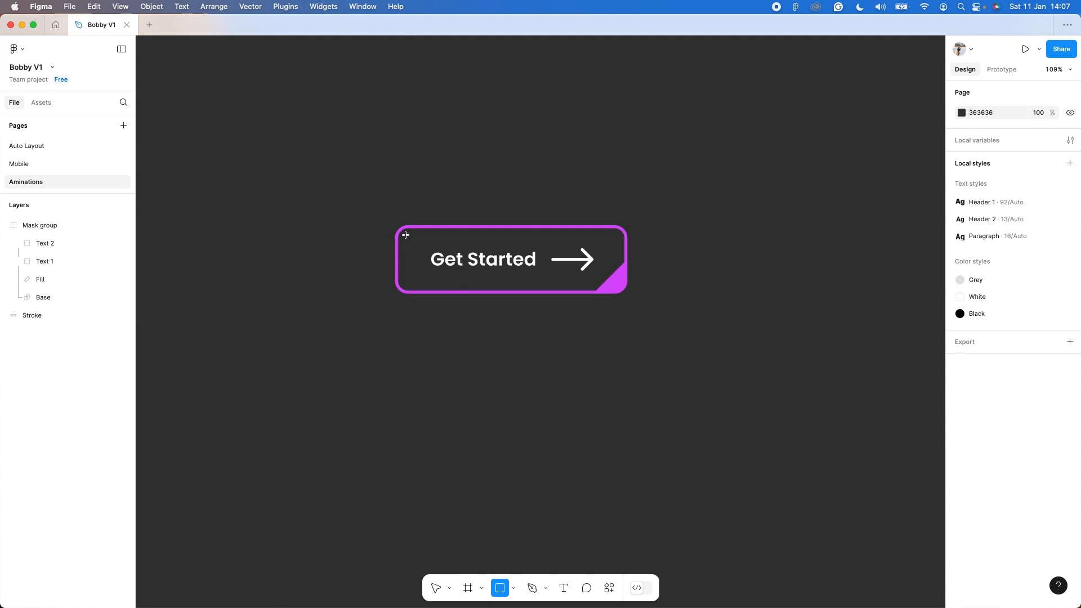
{"action": "mouse_move", "coordinate": [404, 228]}
{"action": "left_mouse_down"}
{"action": "mouse_move", "coordinate": [557, 290]}
{"action": "mouse_move", "coordinate": [625, 290]}
{"action": "left_mouse_up"}
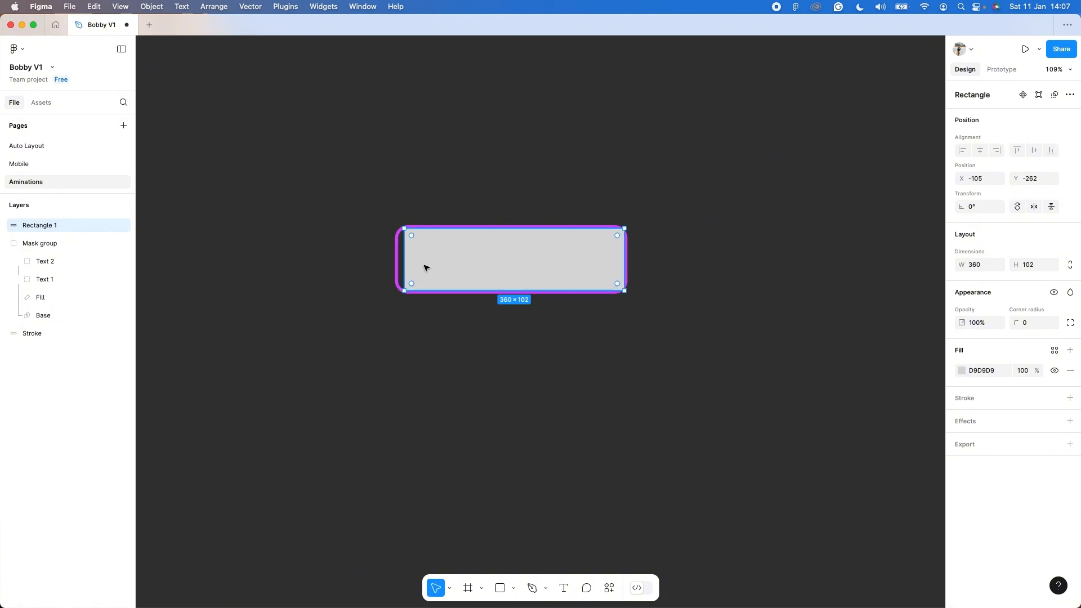
{"action": "left_click_drag", "start_coordinate": [404, 265], "coordinate": [400, 264]}
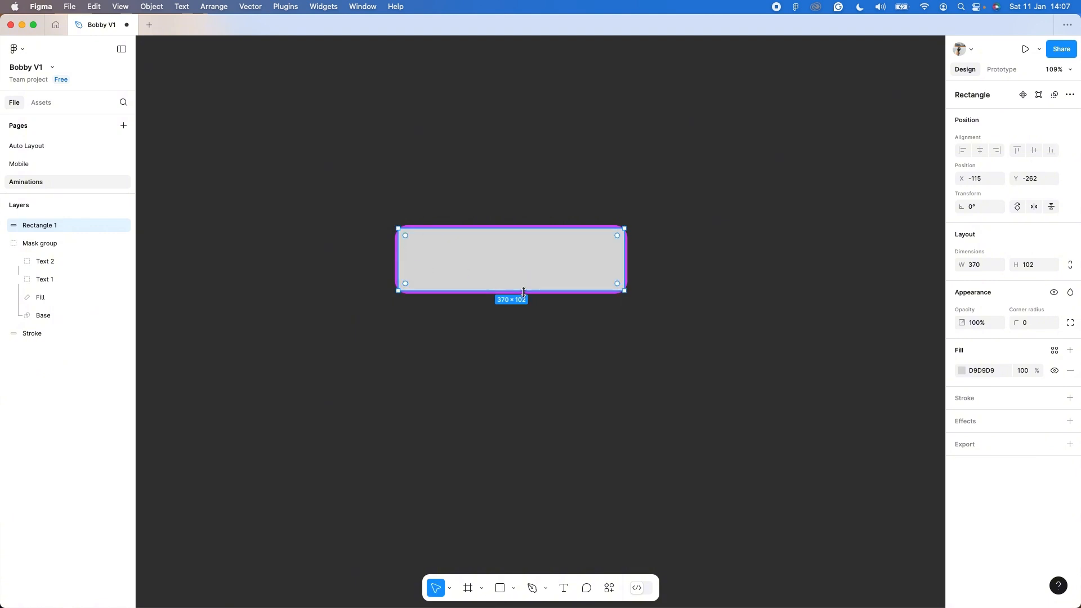
Fill the new rectangle with the page's purple D94DFC and send it behind the button's other layers.
{"action": "left_click", "coordinate": [961, 371]}
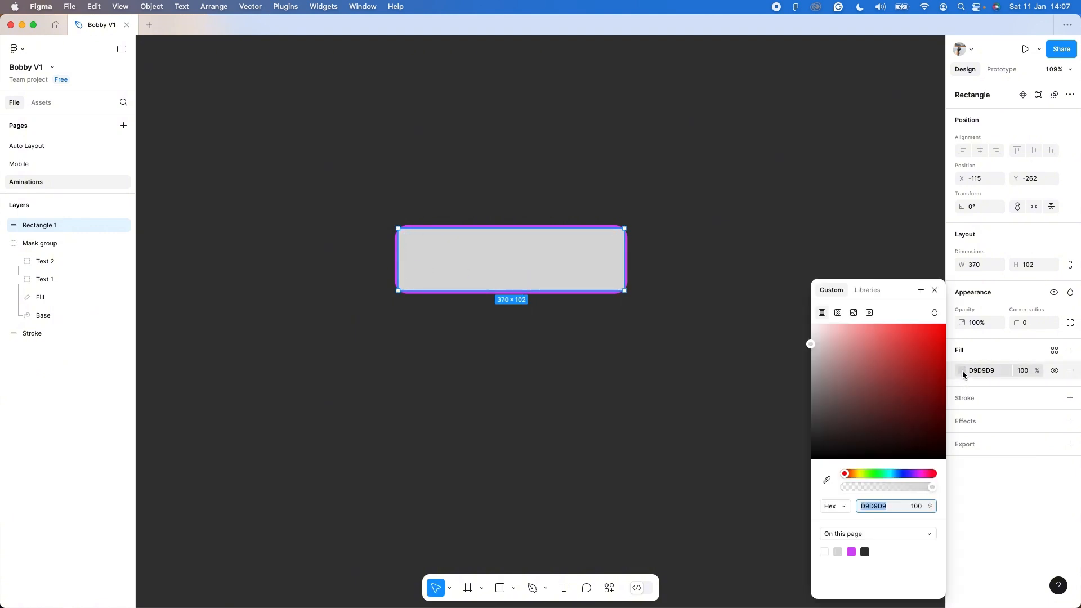
{"action": "left_click", "coordinate": [852, 552]}
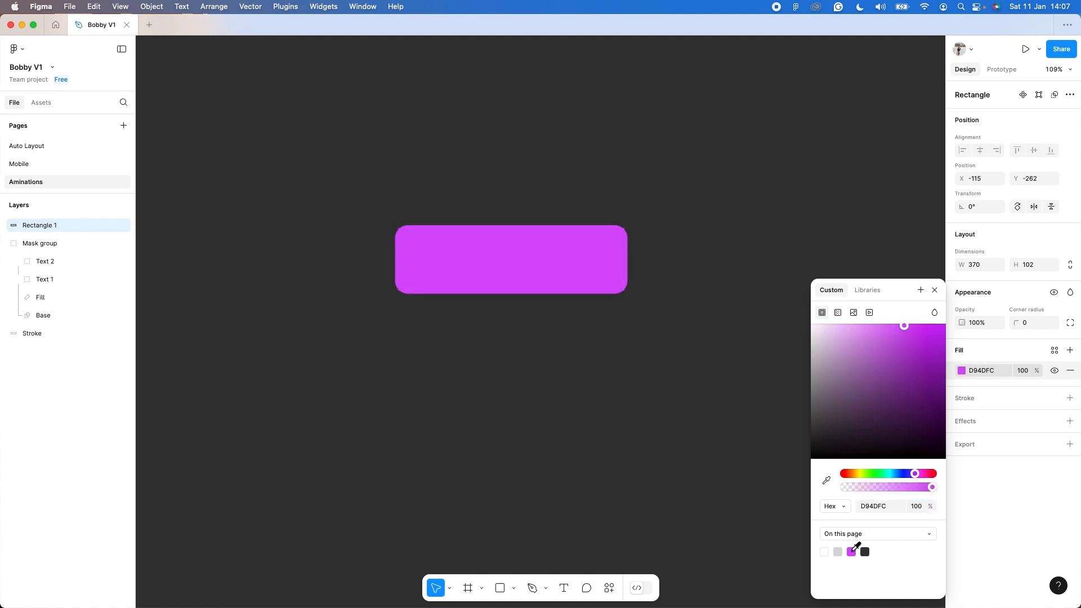
{"action": "right_click", "coordinate": [536, 259]}
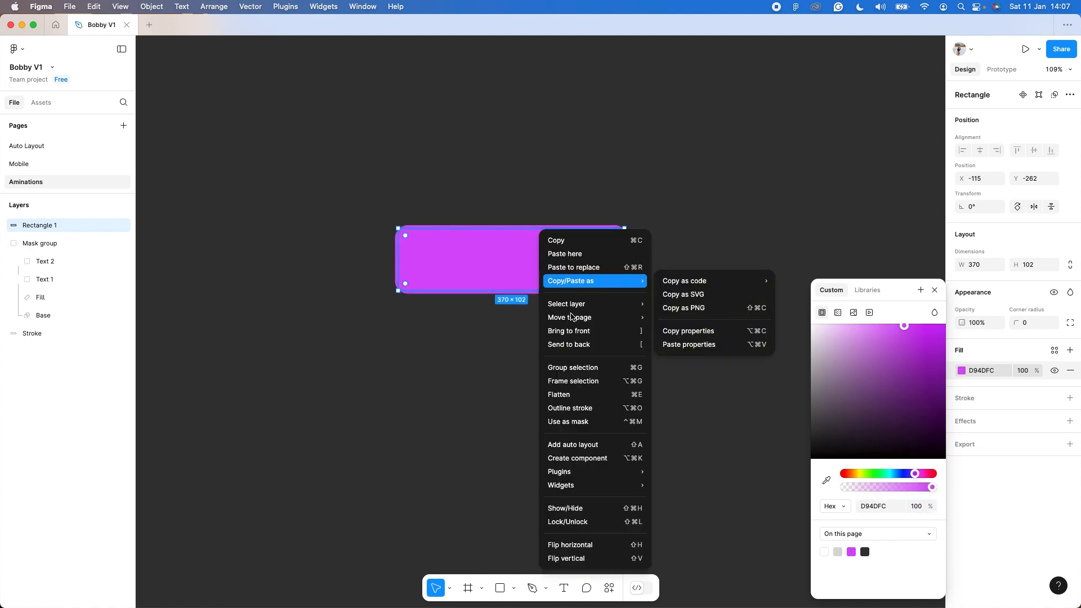
{"action": "left_click", "coordinate": [569, 345]}
{"action": "left_click", "coordinate": [641, 394]}
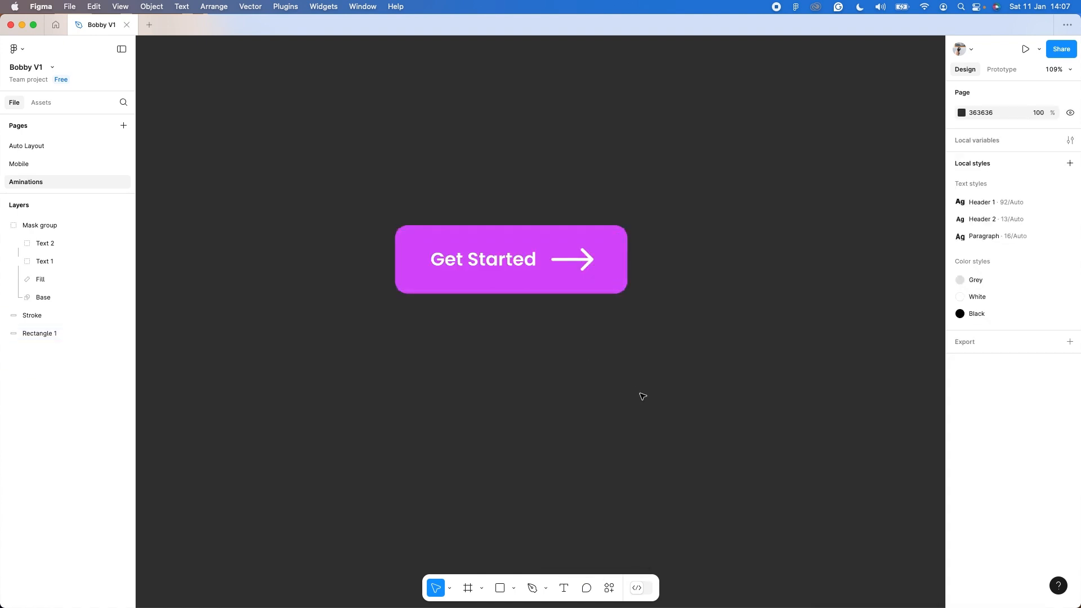
Rename the purple rectangle's layer as Blur.
{"action": "left_click", "coordinate": [42, 334]}
{"action": "double_click", "coordinate": [42, 332]}
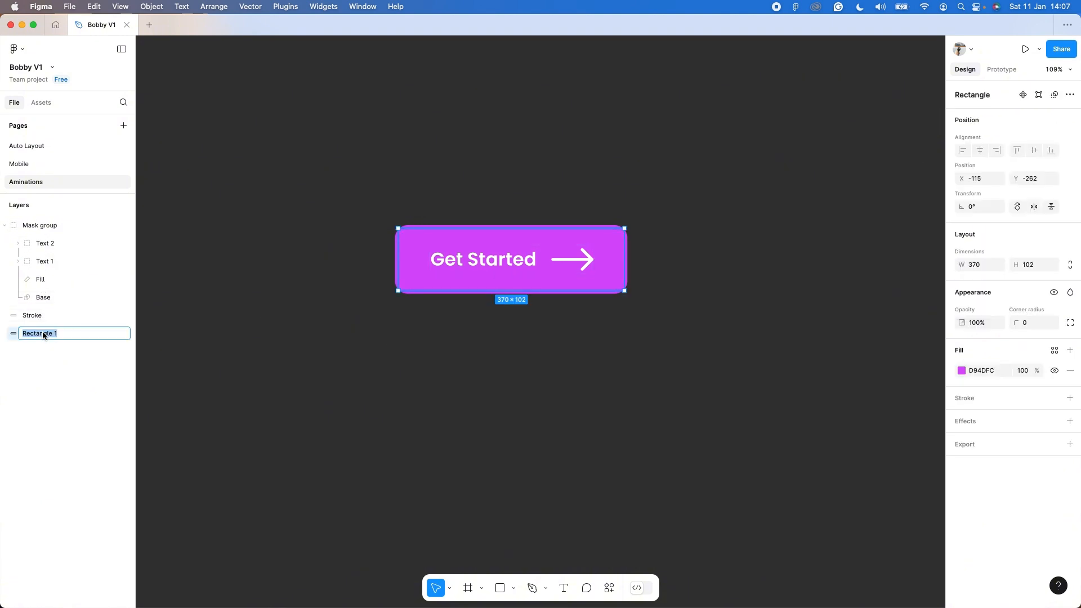
{"action": "type", "text": "Blur"}
{"action": "key", "text": "Return"}
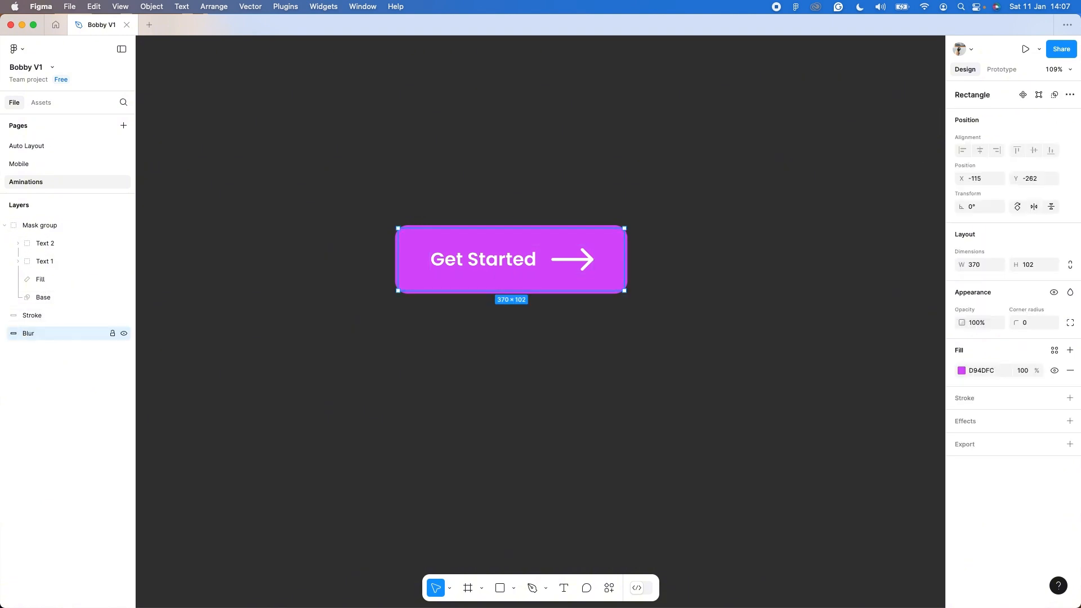
Add a Layer blur effect to the Blur rectangle and set its blur amount to 55.
{"action": "left_click", "coordinate": [1070, 422]}
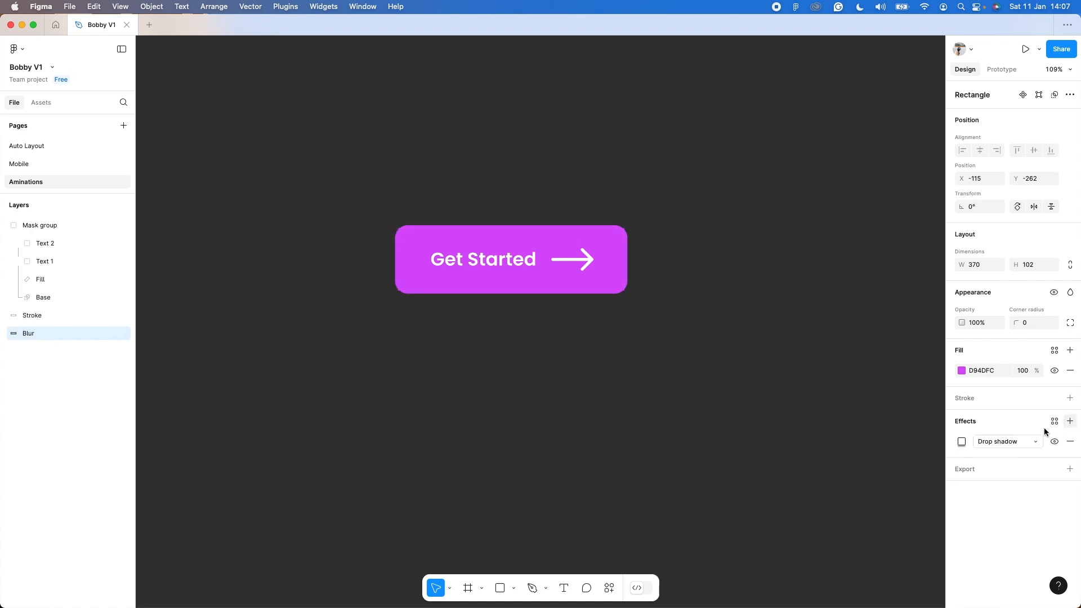
{"action": "left_click", "coordinate": [1013, 443]}
{"action": "left_click", "coordinate": [1013, 454]}
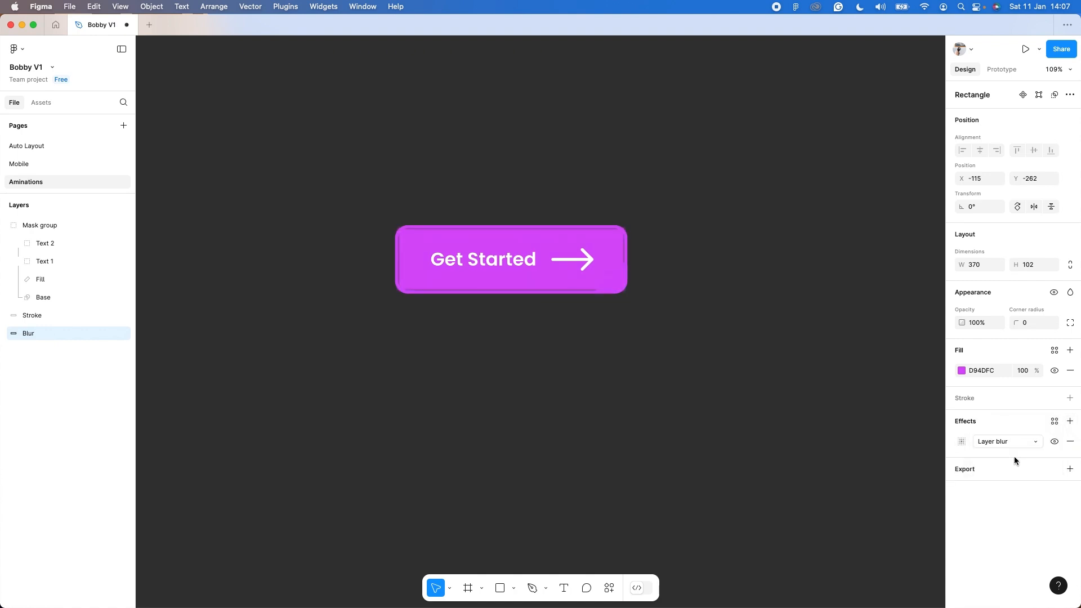
{"action": "left_click", "coordinate": [961, 442]}
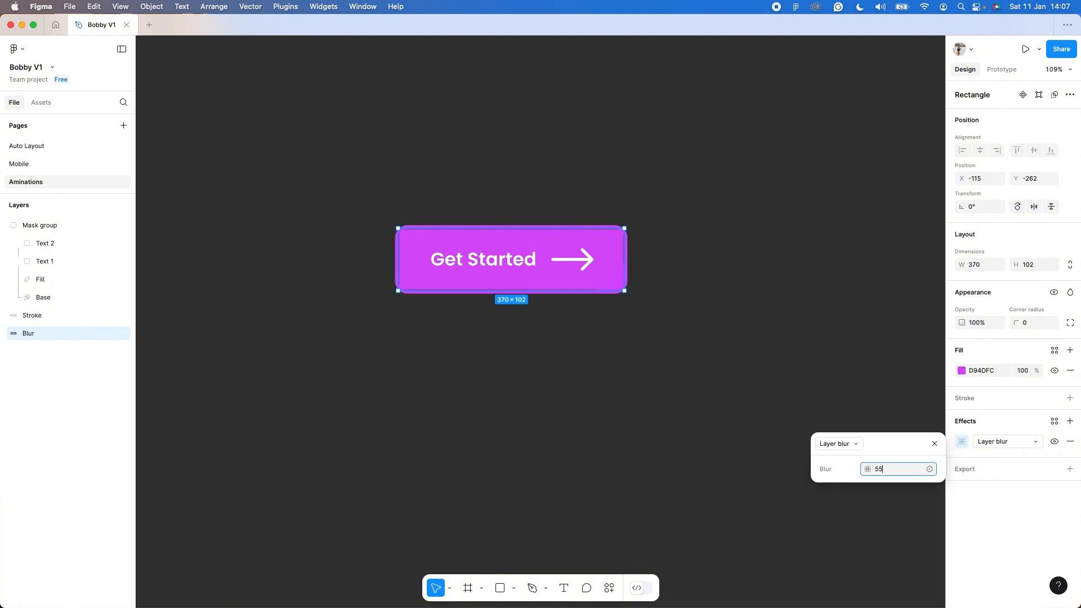
{"action": "key", "text": "Return"}
{"action": "left_click", "coordinate": [521, 448]}
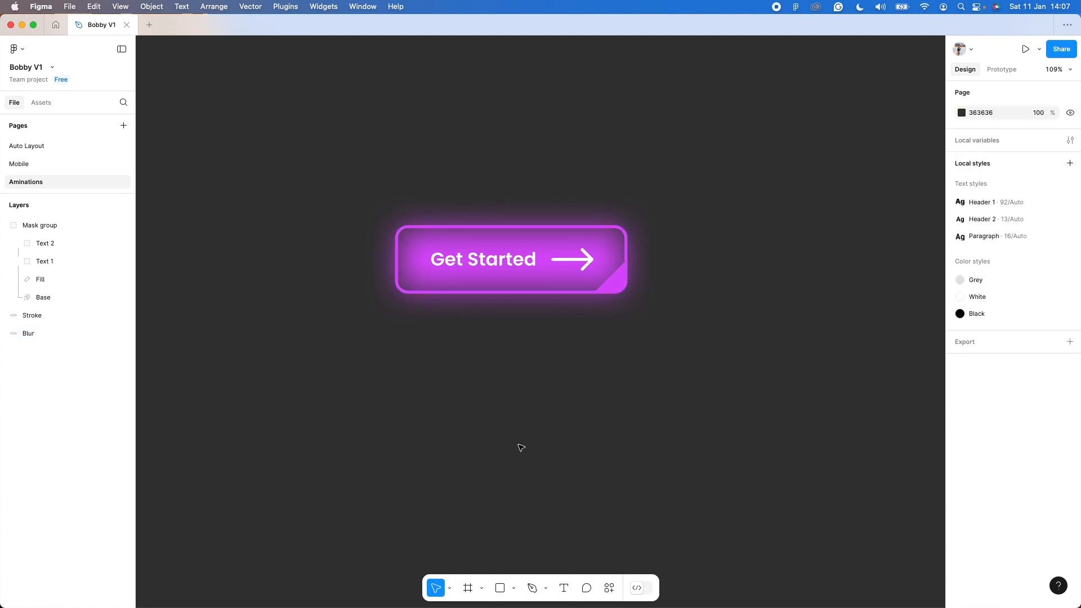
Set the Blur rectangle's fill opacity to 0%.
{"action": "left_click", "coordinate": [53, 334]}
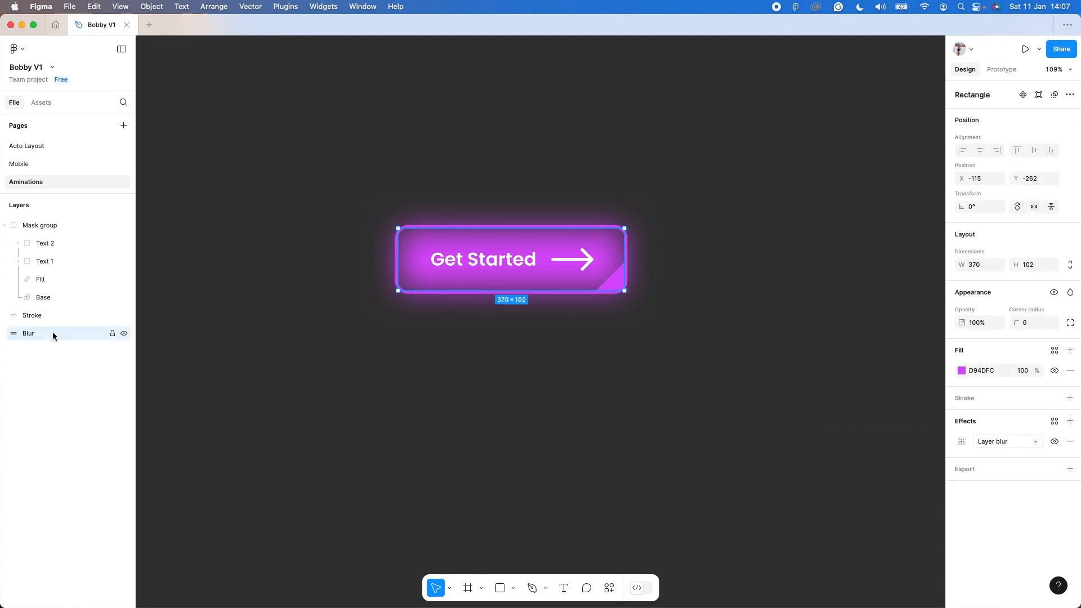
{"action": "left_click", "coordinate": [1022, 371]}
{"action": "type", "text": "0"}
{"action": "key", "text": "Return"}
{"action": "left_click", "coordinate": [724, 369]}
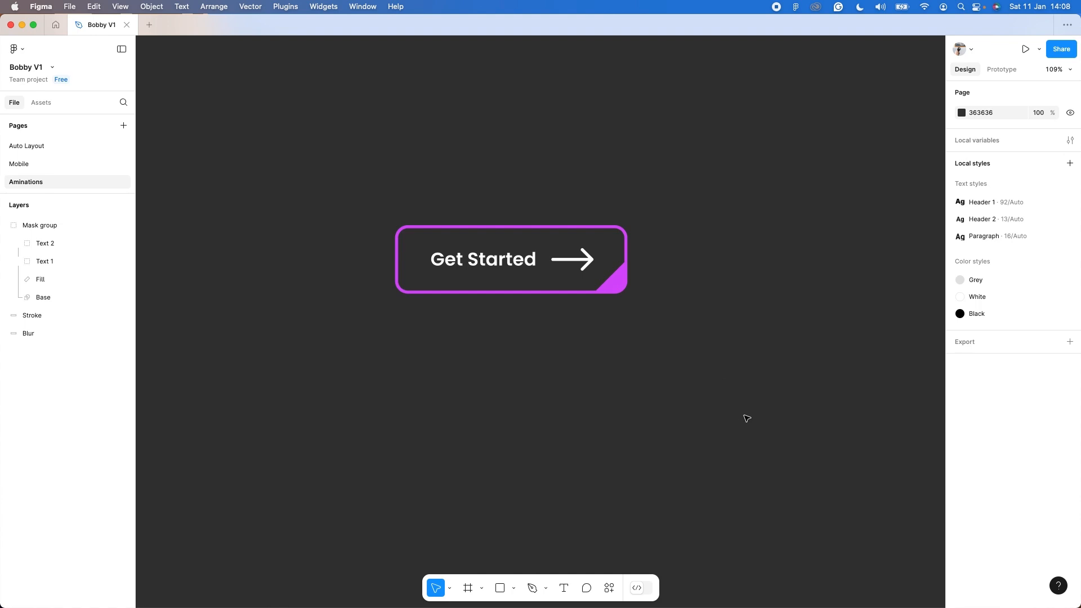
Wrap the Mask group, Stroke and Blur layers in one frame and rename the frame as Default.
{"action": "mouse_move", "coordinate": [755, 422]}
{"action": "left_mouse_down"}
{"action": "mouse_move", "coordinate": [670, 306]}
{"action": "mouse_move", "coordinate": [363, 158]}
{"action": "left_mouse_up"}
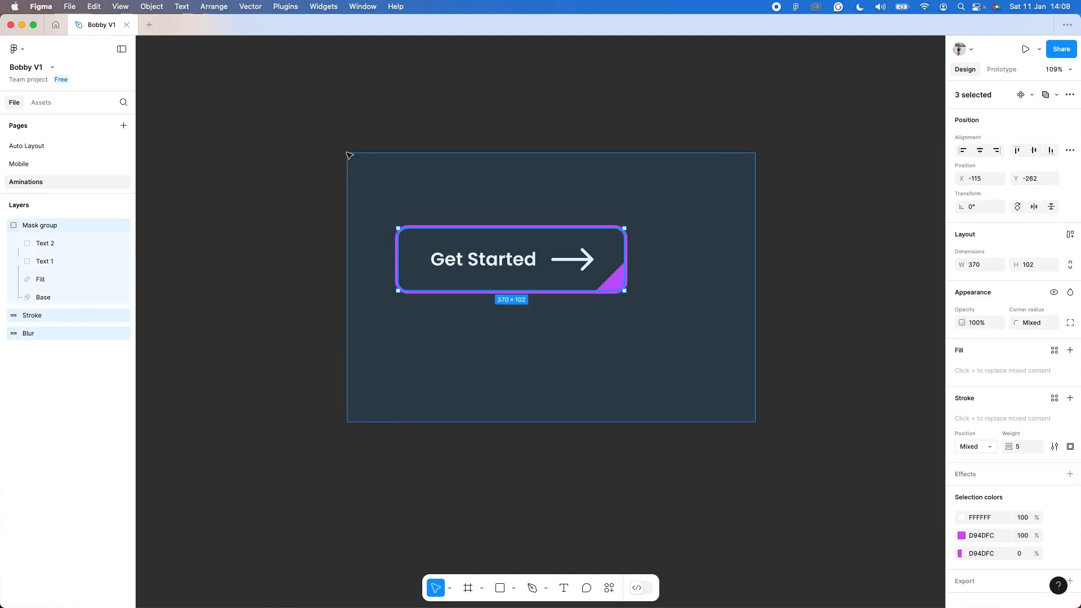
{"action": "right_click", "coordinate": [478, 254]}
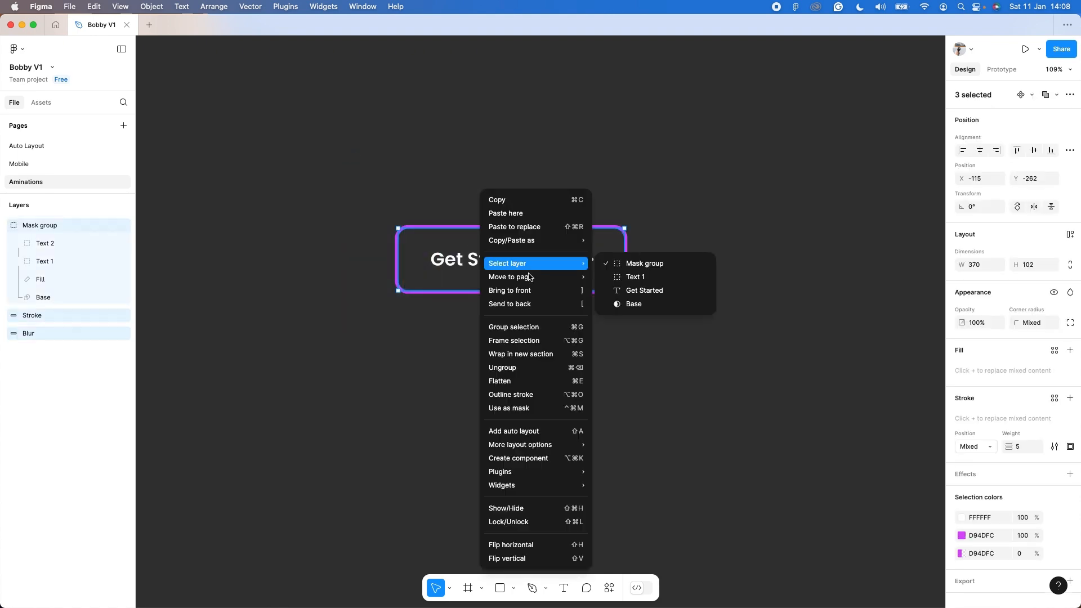
{"action": "left_click", "coordinate": [530, 341]}
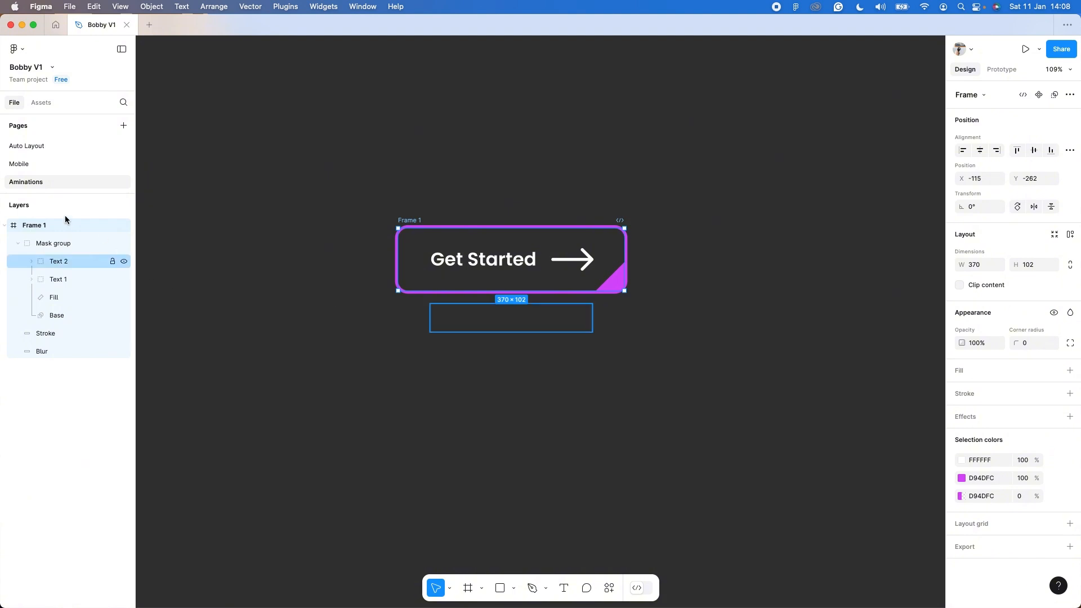
{"action": "double_click", "coordinate": [34, 225]}
{"action": "type", "text": "De"}
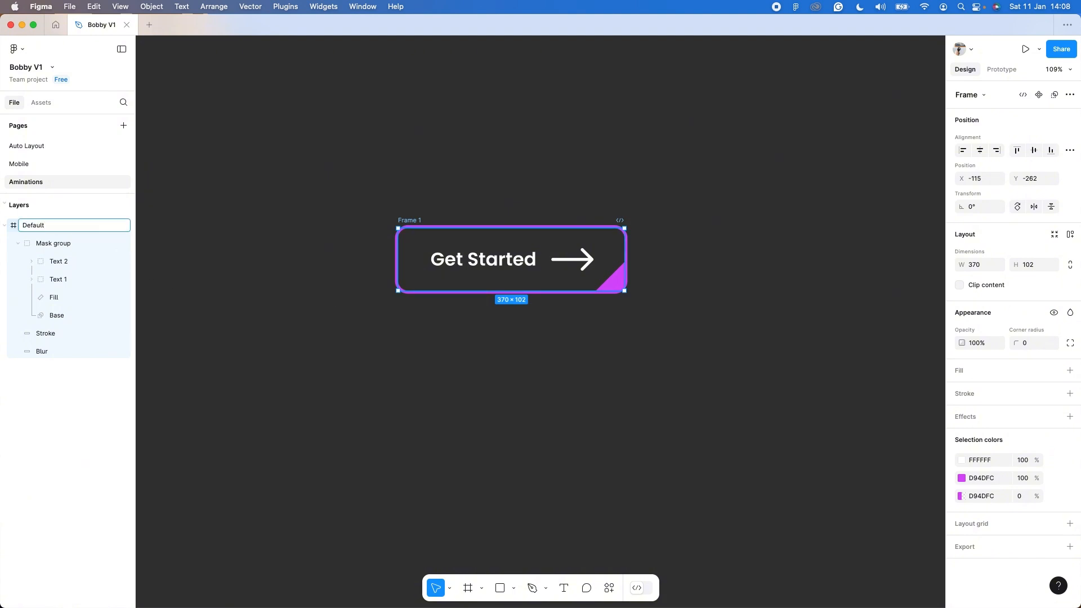
{"action": "type", "text": "fault"}
{"action": "key", "text": "Return"}
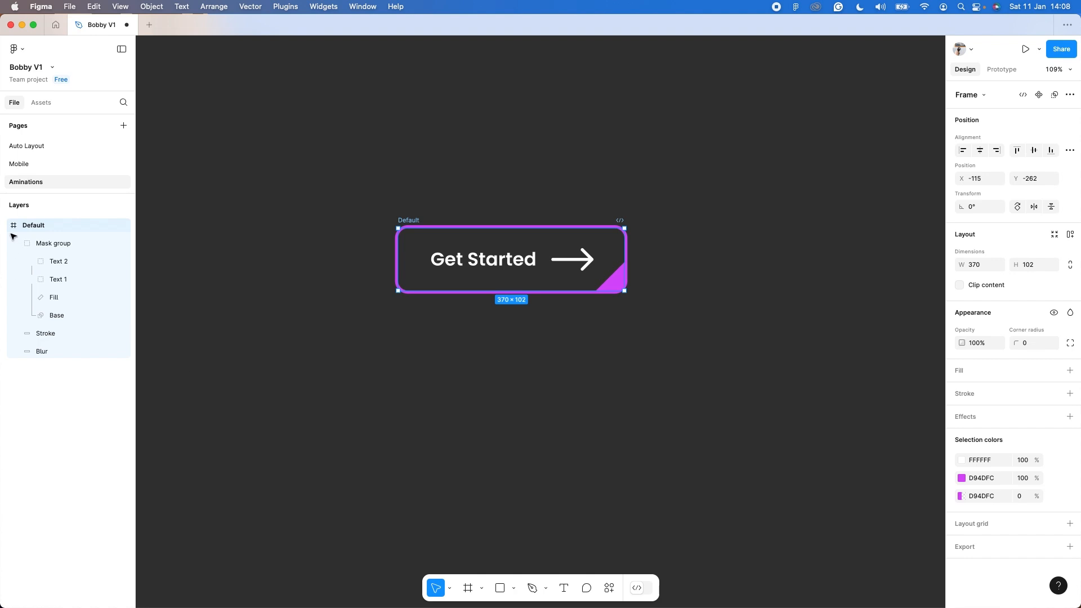
{"action": "key", "text": "Escape"}
{"action": "left_click", "coordinate": [6, 226]}
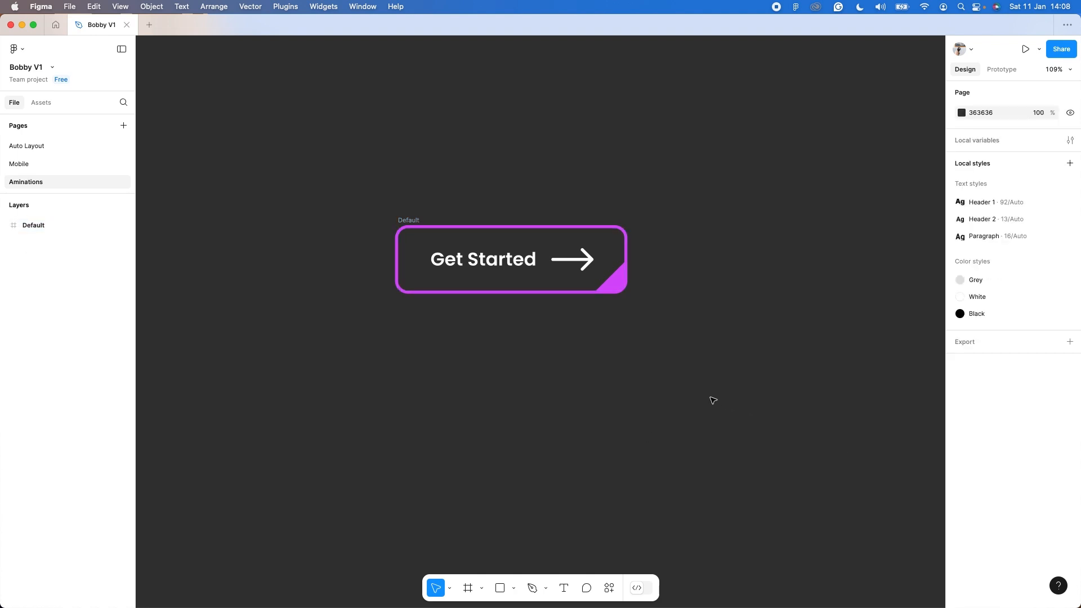
Duplicate the Default frame straight below the original and rename the copy as Hover.
{"action": "left_click_drag", "start_coordinate": [710, 396], "coordinate": [329, 160]}
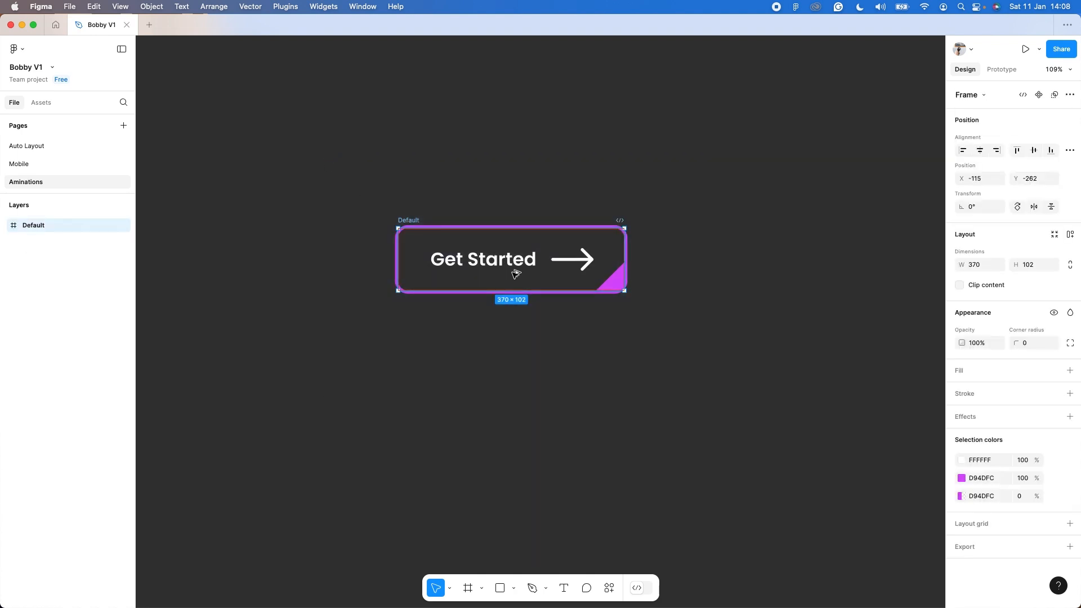
{"action": "left_click_drag", "start_coordinate": [514, 272], "coordinate": [493, 386], "text": "alt"}
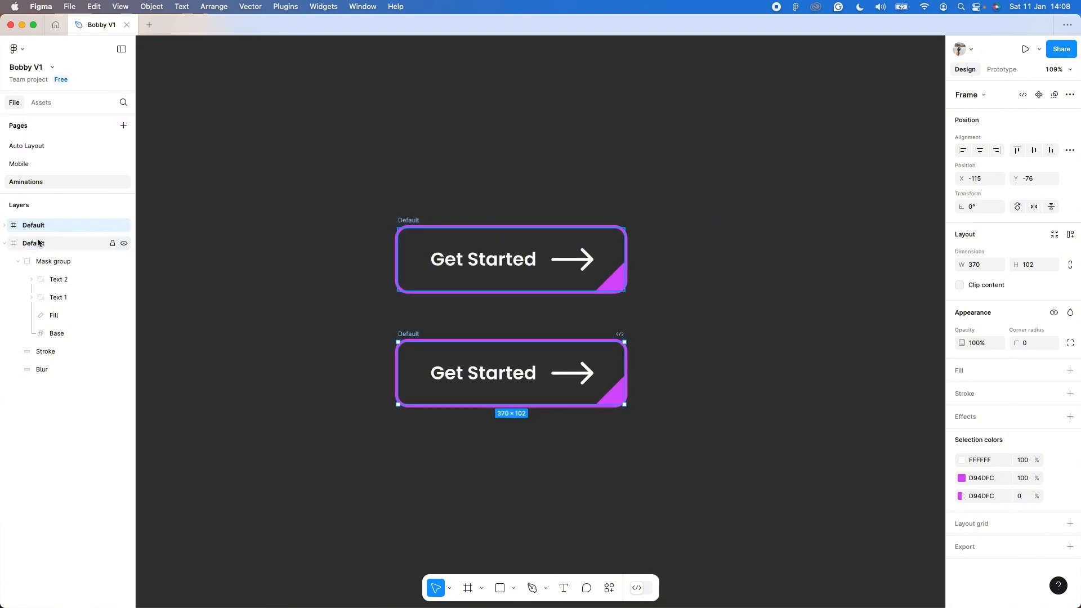
{"action": "double_click", "coordinate": [46, 225]}
{"action": "type", "text": "Hover"}
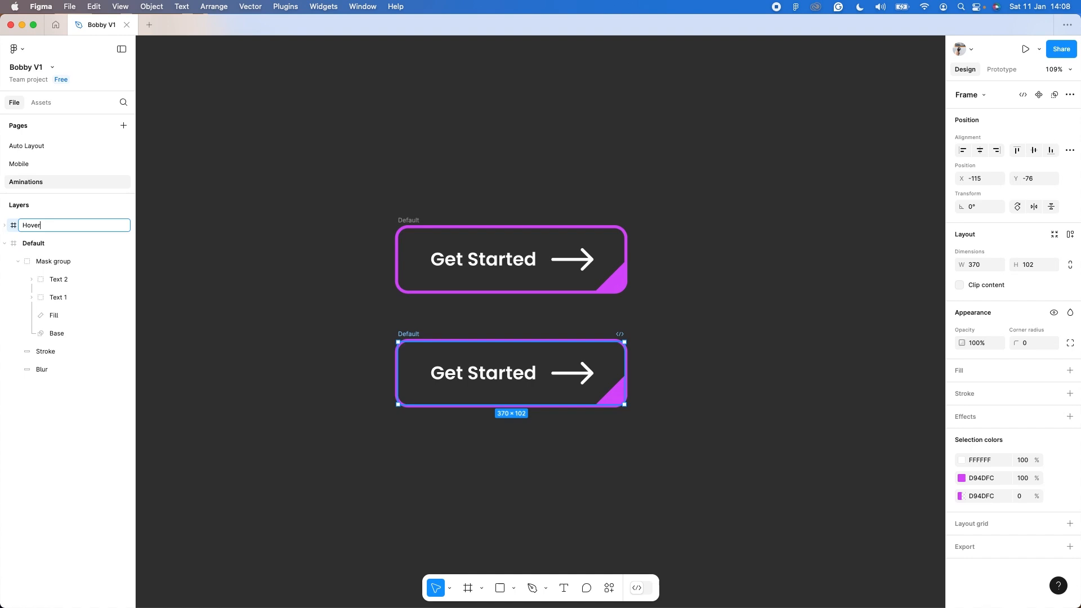
{"action": "key", "text": "Return"}
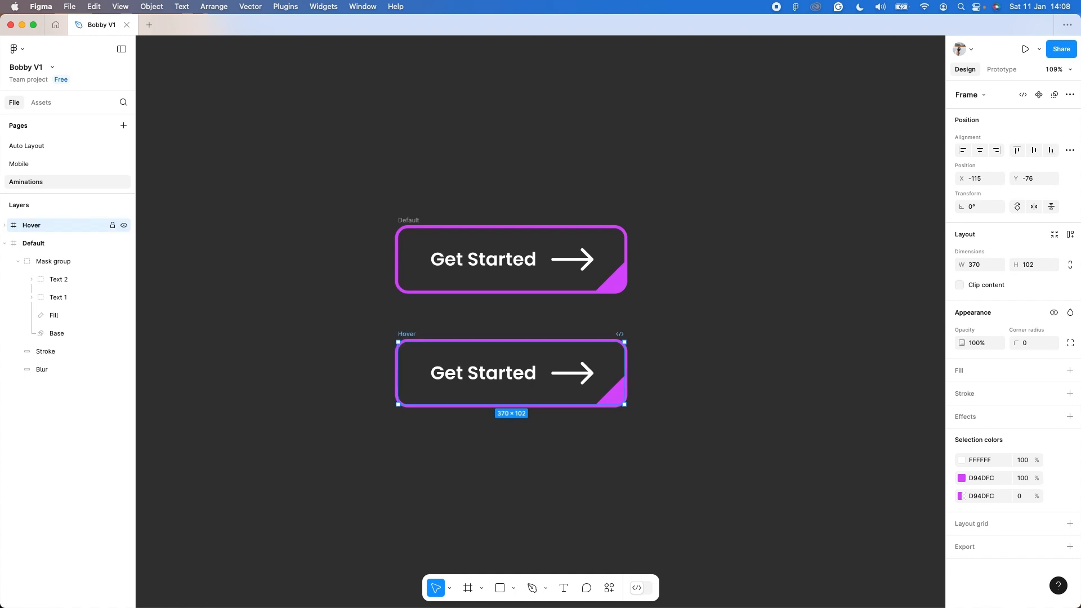
{"action": "left_click", "coordinate": [5, 243]}
{"action": "left_click", "coordinate": [5, 225]}
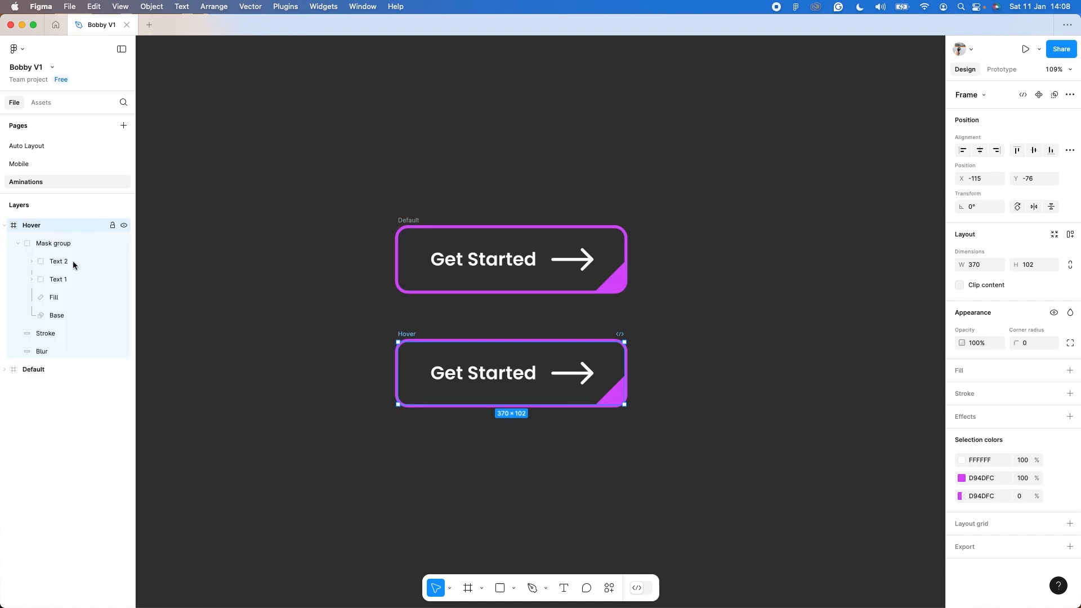
Set the fill opacity of the Hover frame's Blur rectangle to 100%.
{"action": "left_click", "coordinate": [62, 352]}
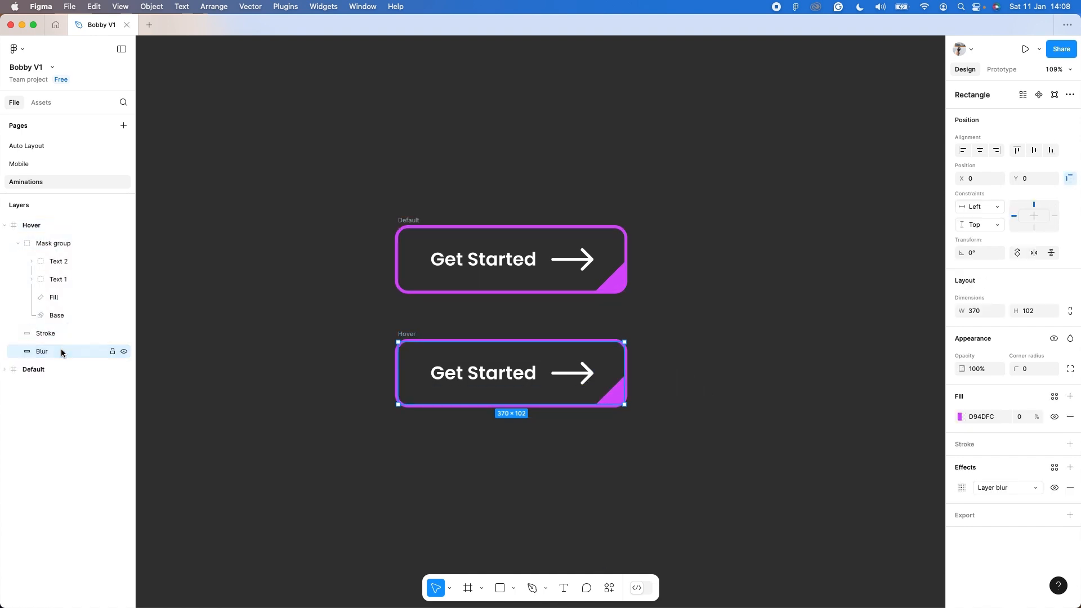
{"action": "left_click", "coordinate": [1020, 417]}
{"action": "type", "text": "100"}
{"action": "key", "text": "Return"}
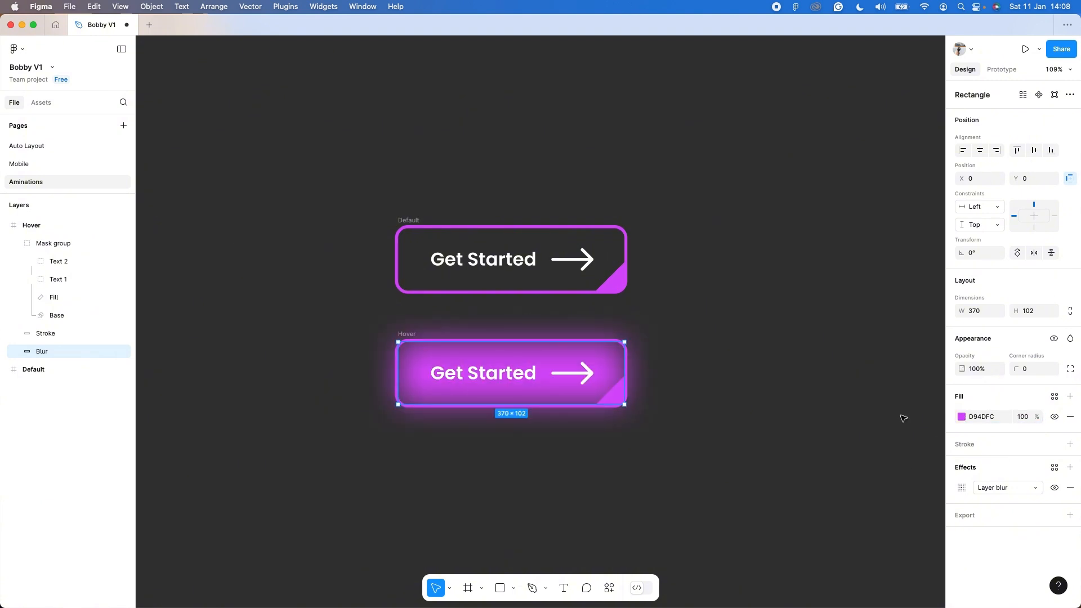
Stretch the Hover frame's diagonal Fill rectangle up across the button until it covers the whole masked area.
{"action": "left_click", "coordinate": [56, 301]}
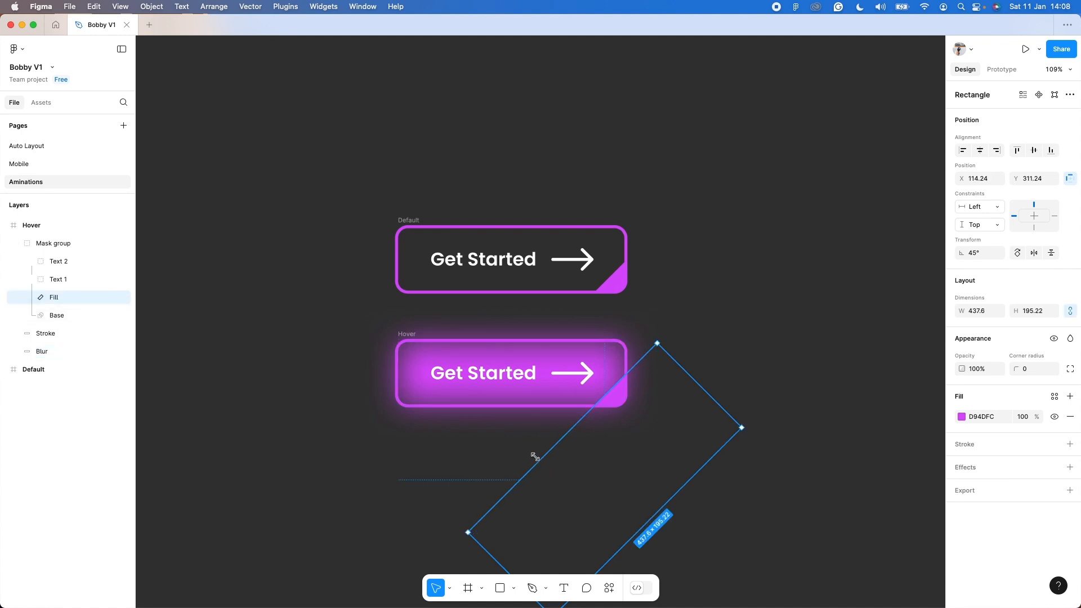
{"action": "left_click_drag", "start_coordinate": [535, 456], "coordinate": [388, 338]}
{"action": "left_click", "coordinate": [806, 414]}
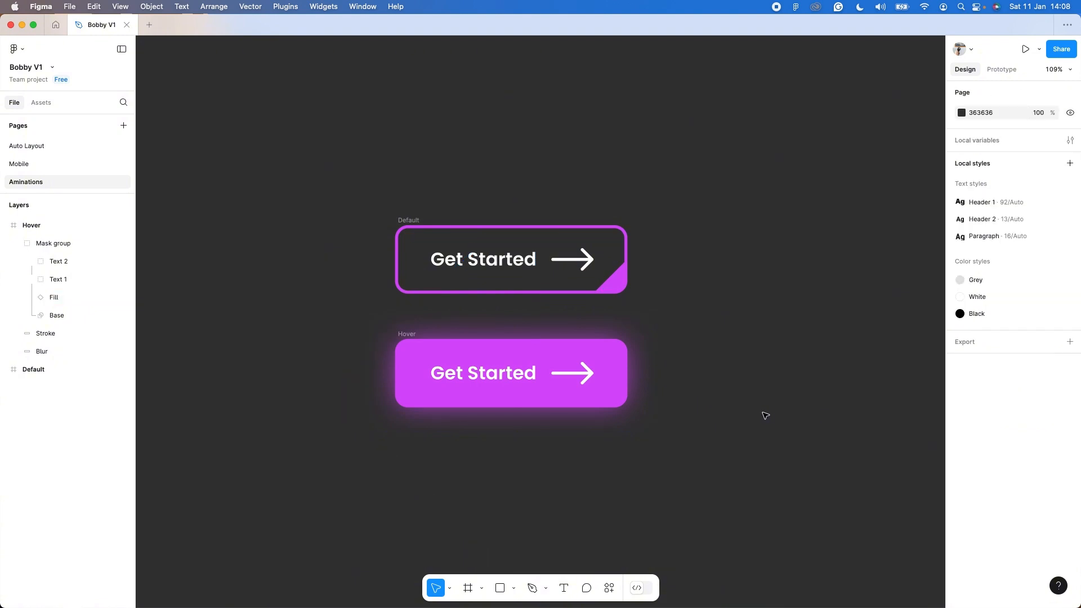
Shift the Hover frame's Text 1 group straight up to Y -76, above the button's masked area.
{"action": "left_click", "coordinate": [70, 279]}
{"action": "key", "text": "Up"}
{"action": "key", "text": "Up"}
{"action": "key", "text": "Up"}
{"action": "key", "text": "Up"}
{"action": "key", "text": "Up"}
{"action": "key", "text": "Up"}
{"action": "key", "text": "Up"}
{"action": "key", "text": "Up"}
{"action": "key", "text": "Up"}
{"action": "key", "text": "Up"}
{"action": "key", "text": "Up"}
{"action": "key", "text": "Up"}
{"action": "key", "text": "Up"}
{"action": "key", "text": "Up"}
{"action": "key", "text": "Up"}
{"action": "key", "text": "Up"}
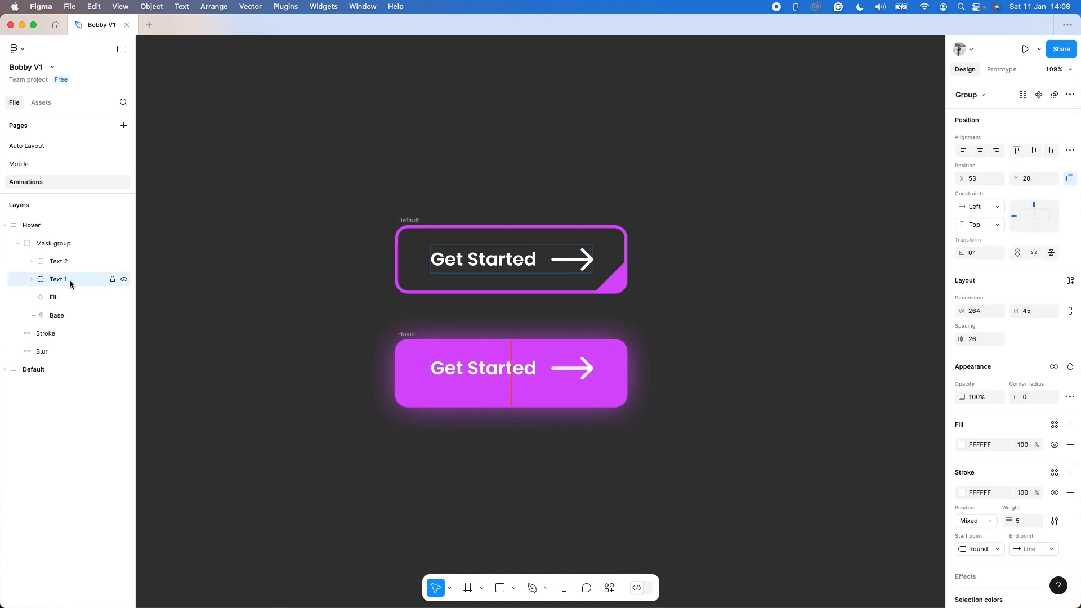
{"action": "key", "text": "shift+Up"}
{"action": "key", "text": "shift+Up"}
{"action": "key", "text": "shift+Up"}
{"action": "key", "text": "shift+Up"}
{"action": "key", "text": "shift+Up"}
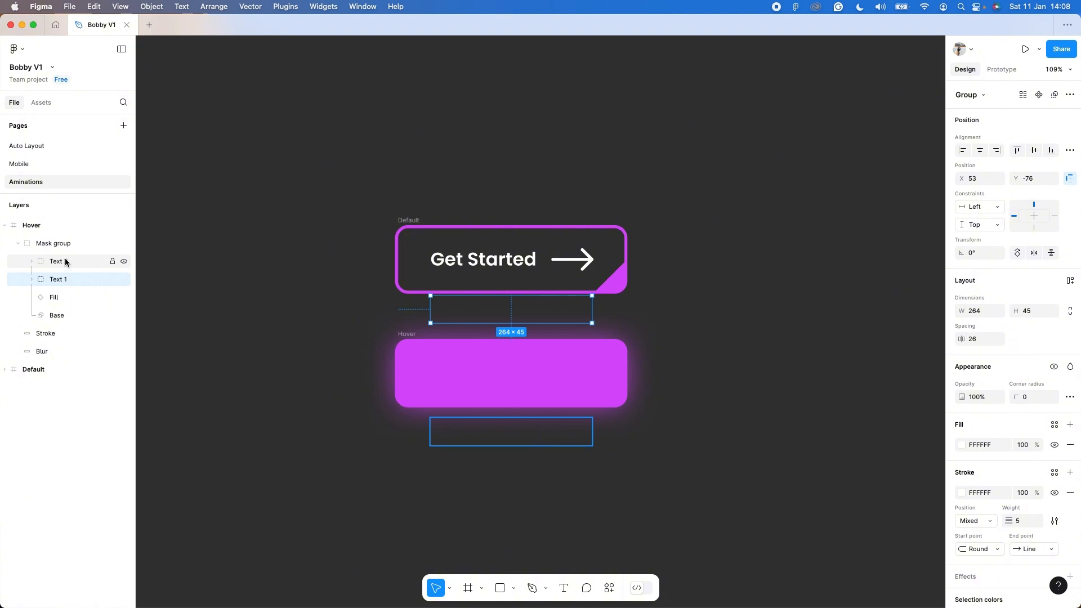
Centre the Hover frame's Text 2 group vertically in the button.
{"action": "left_click", "coordinate": [65, 261]}
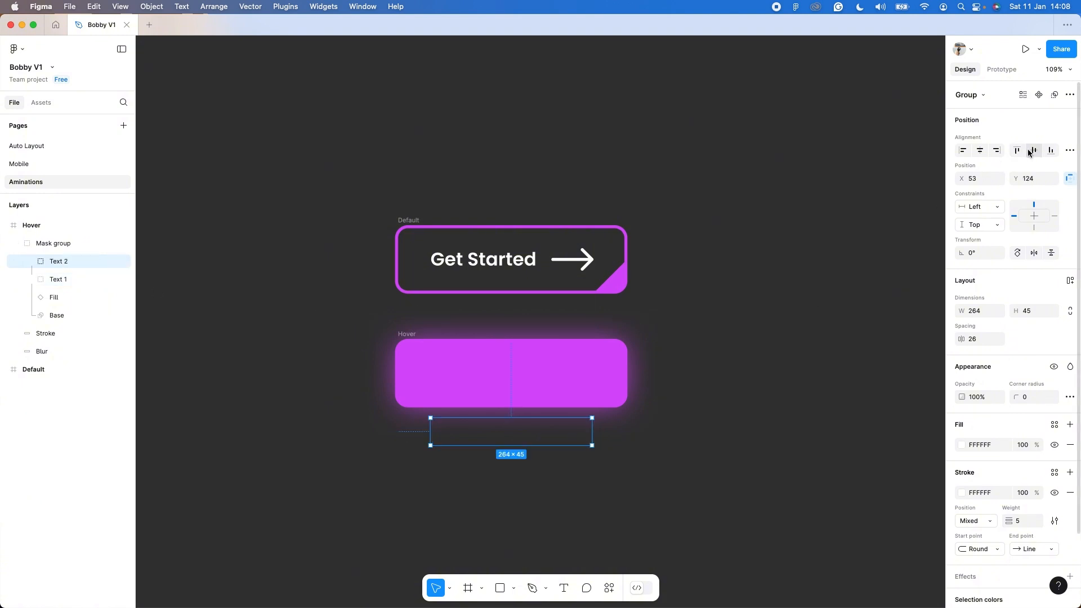
{"action": "left_click", "coordinate": [1032, 150]}
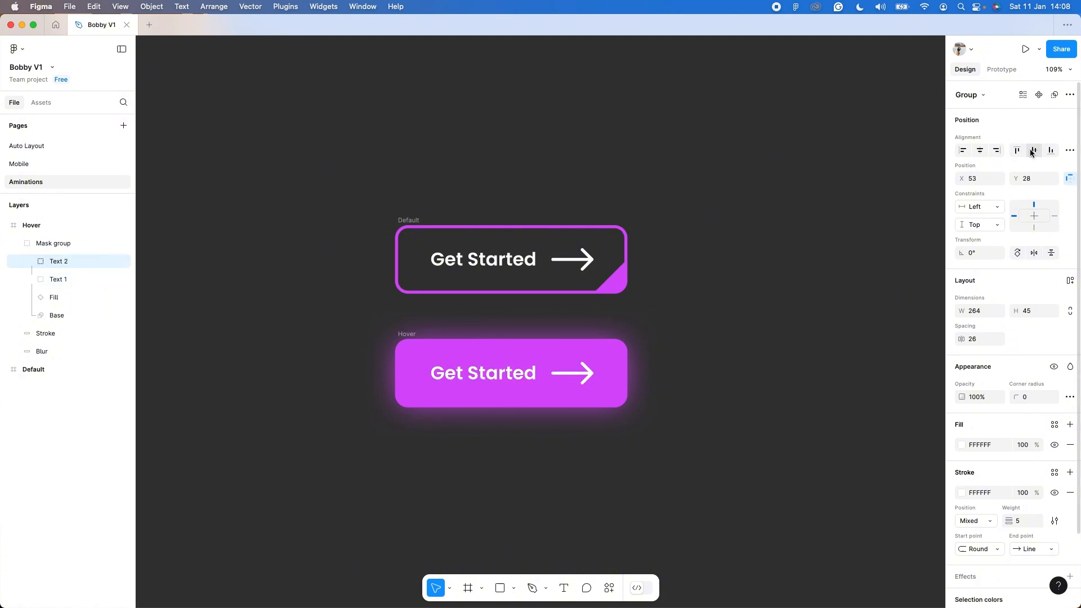
{"action": "left_click", "coordinate": [743, 463]}
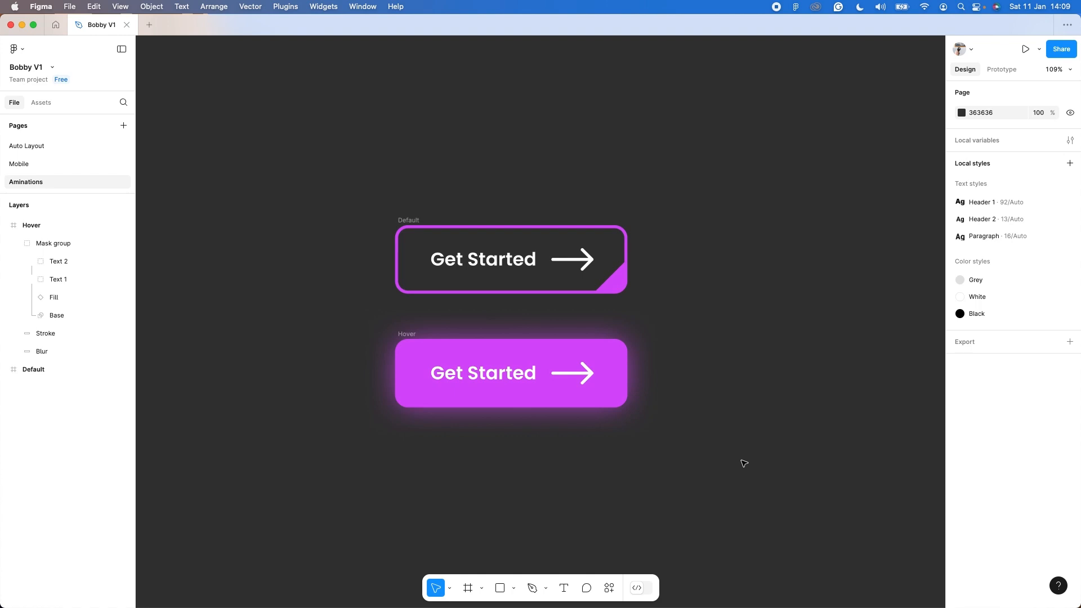
Combine the Default and Hover frames into a component set.
{"action": "left_click_drag", "start_coordinate": [770, 523], "coordinate": [299, 164]}
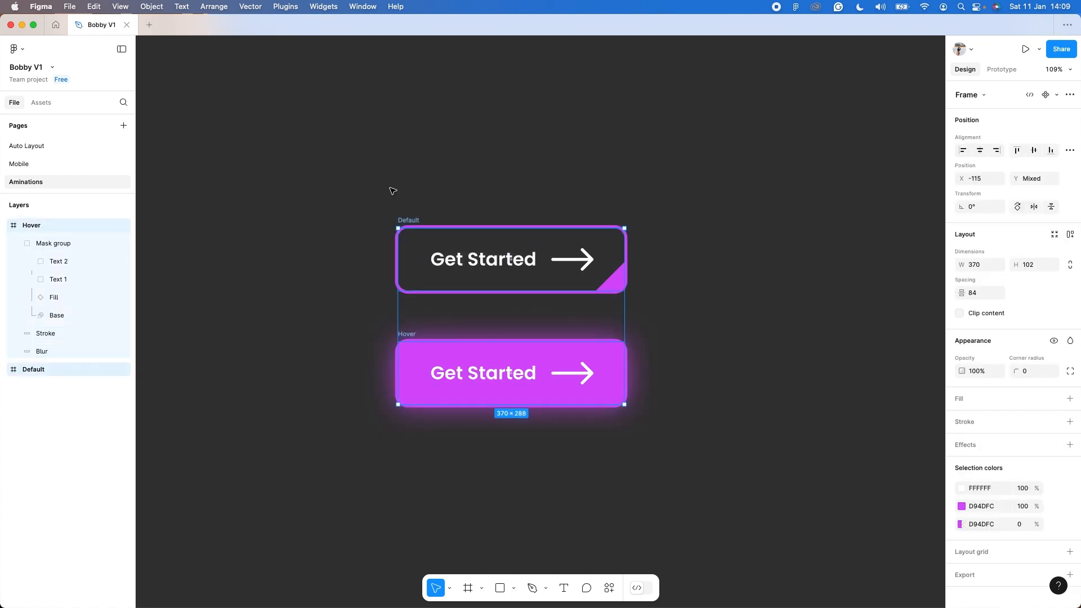
{"action": "left_click", "coordinate": [1057, 96]}
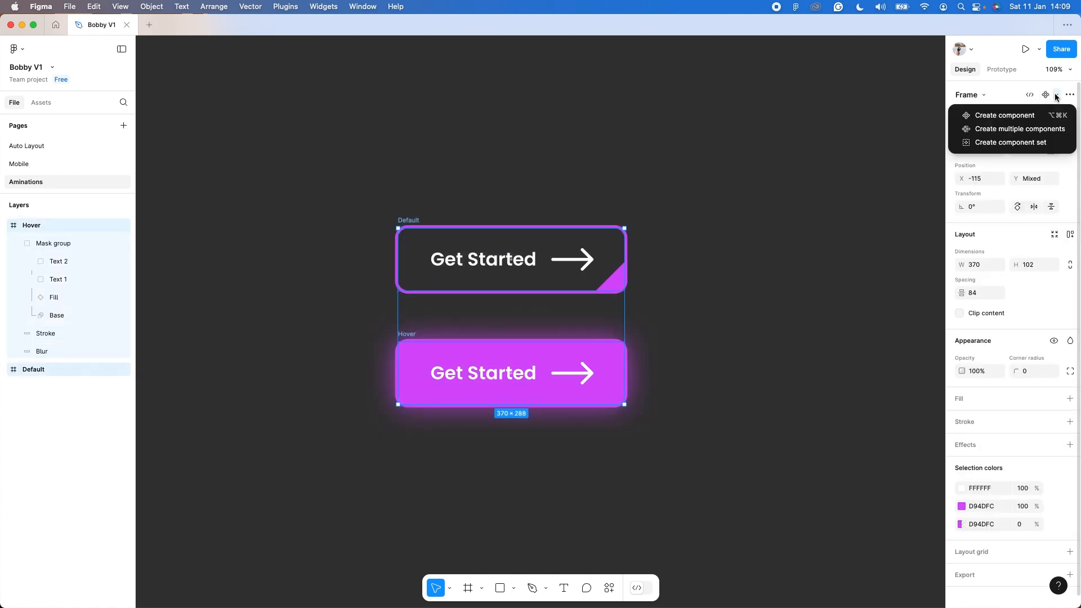
{"action": "left_click", "coordinate": [1025, 143]}
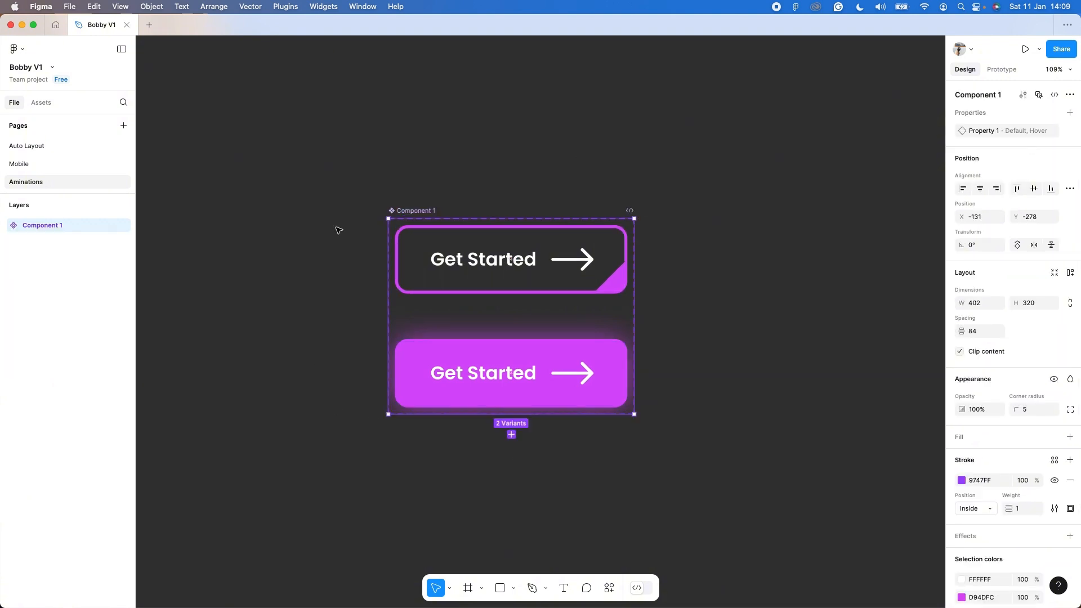
Connect the Default variant's Stroke rectangle to the Hover variant with a While hovering interaction that changes to Hover.
{"action": "left_click", "coordinate": [1001, 70]}
{"action": "left_click", "coordinate": [511, 298]}
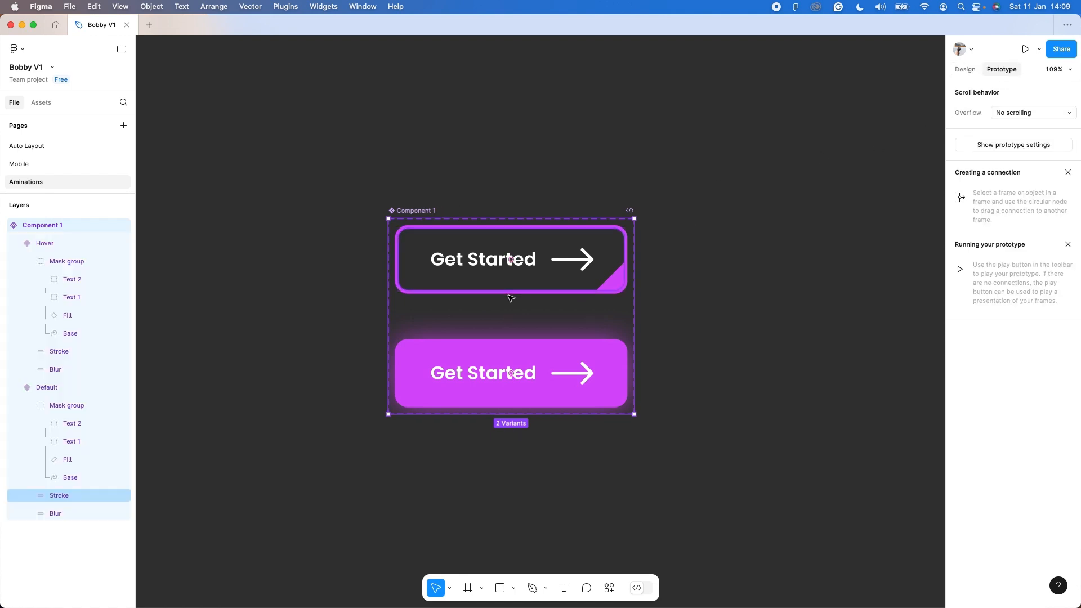
{"action": "left_click_drag", "start_coordinate": [512, 292], "coordinate": [503, 359]}
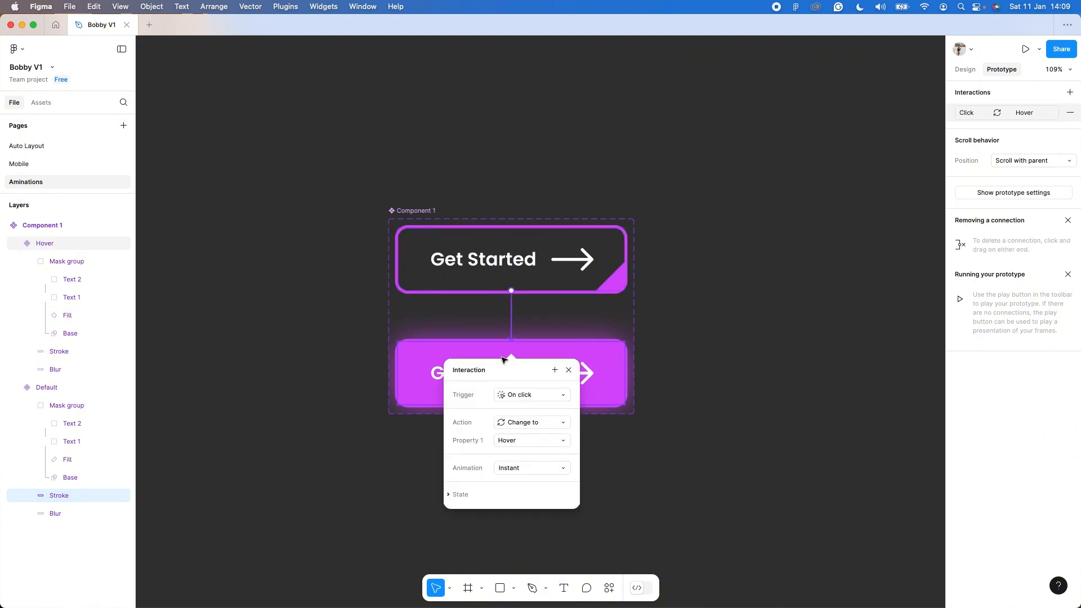
{"action": "left_click", "coordinate": [550, 399]}
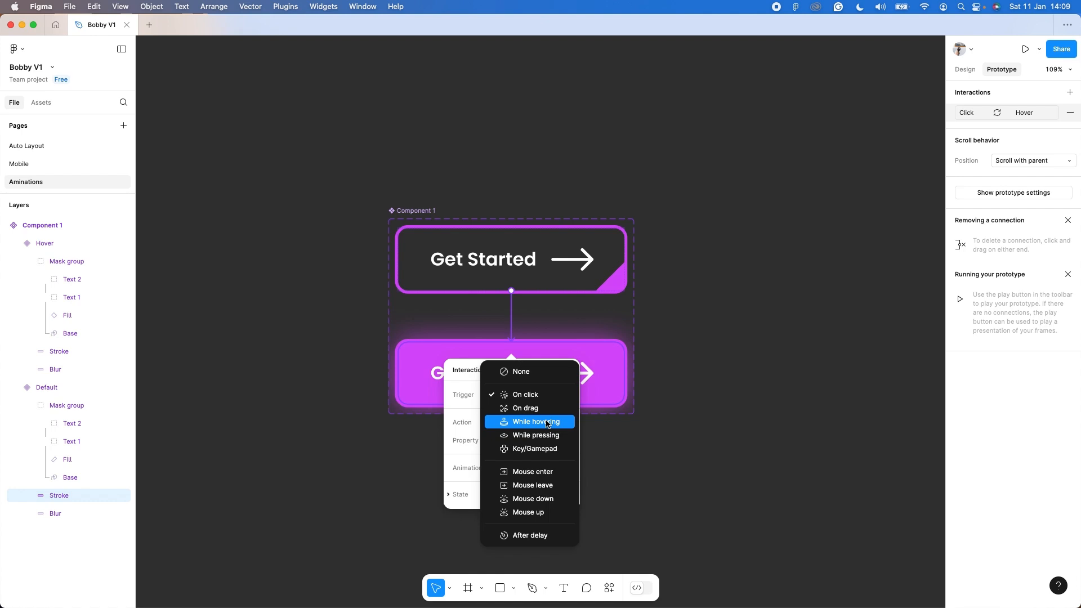
{"action": "left_click", "coordinate": [546, 422]}
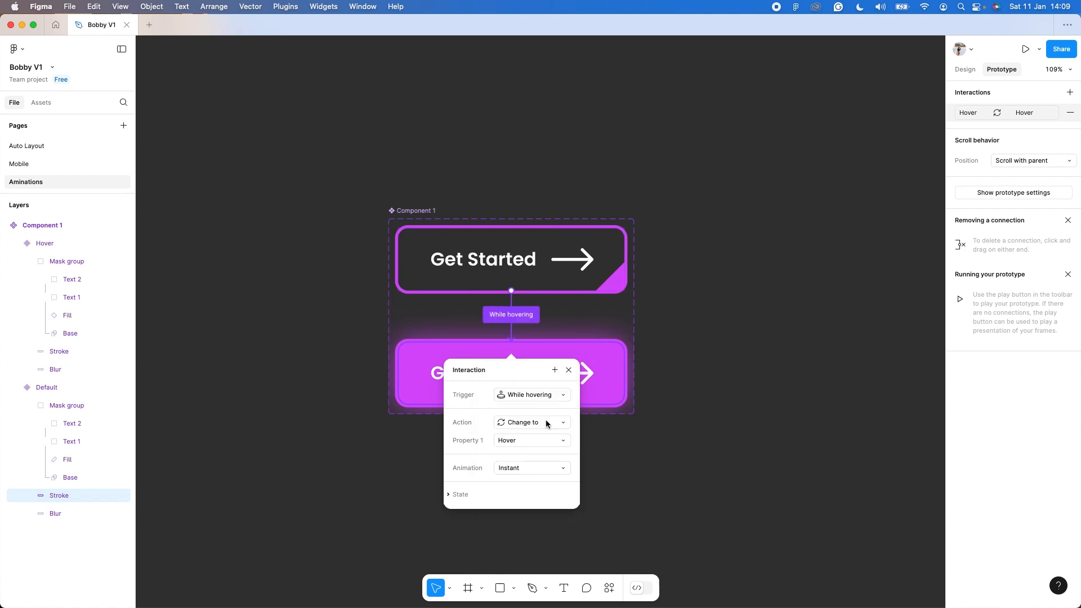
Set the hover interaction's animation to Smart animate with an Ease in and out curve and a 270 ms duration.
{"action": "left_click", "coordinate": [516, 467]}
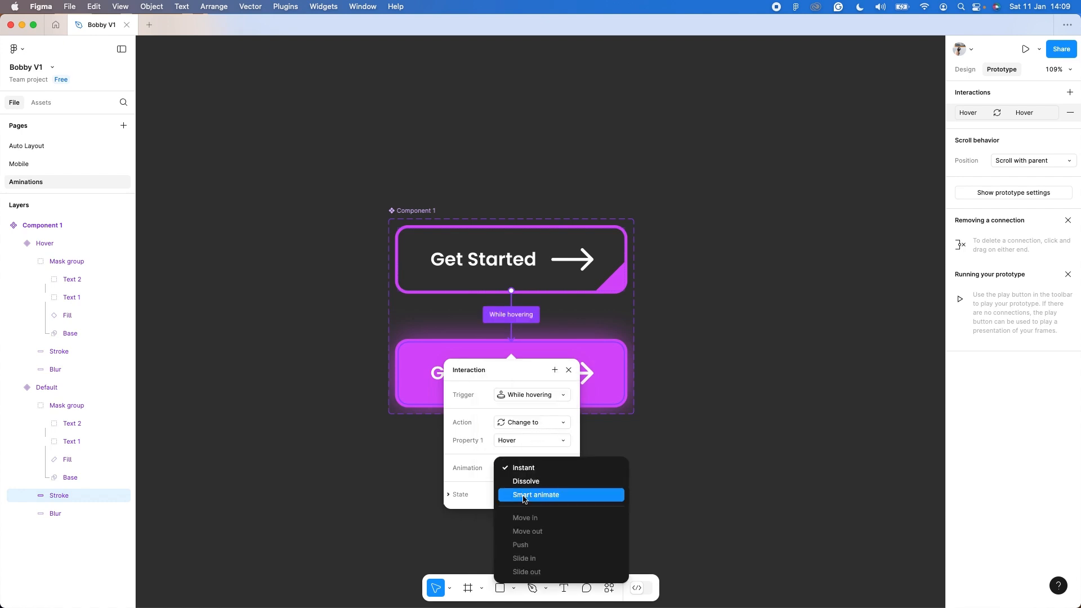
{"action": "left_click", "coordinate": [523, 493]}
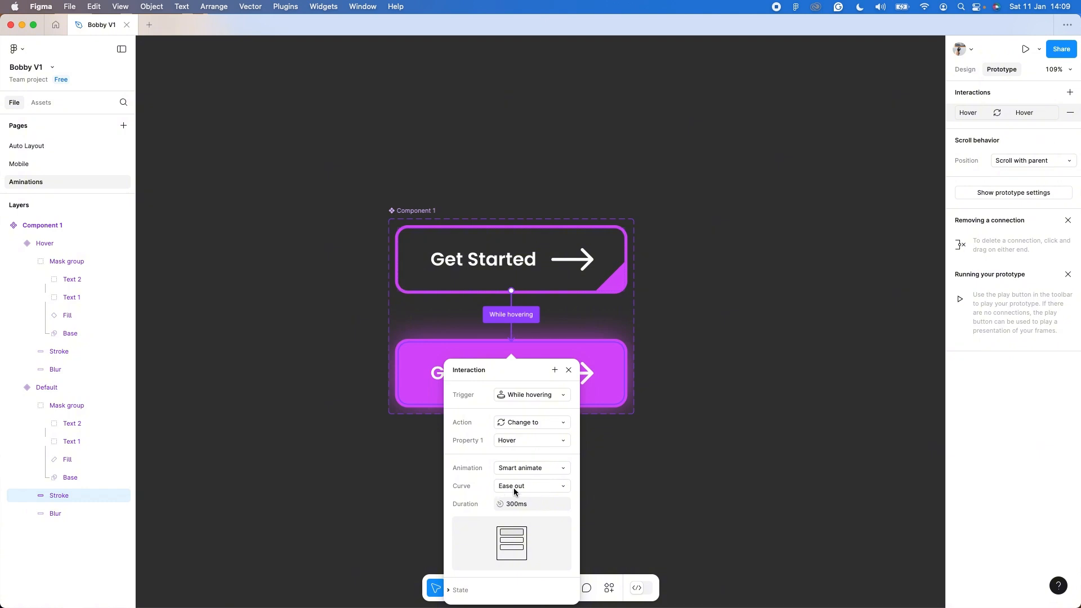
{"action": "left_click", "coordinate": [514, 488]}
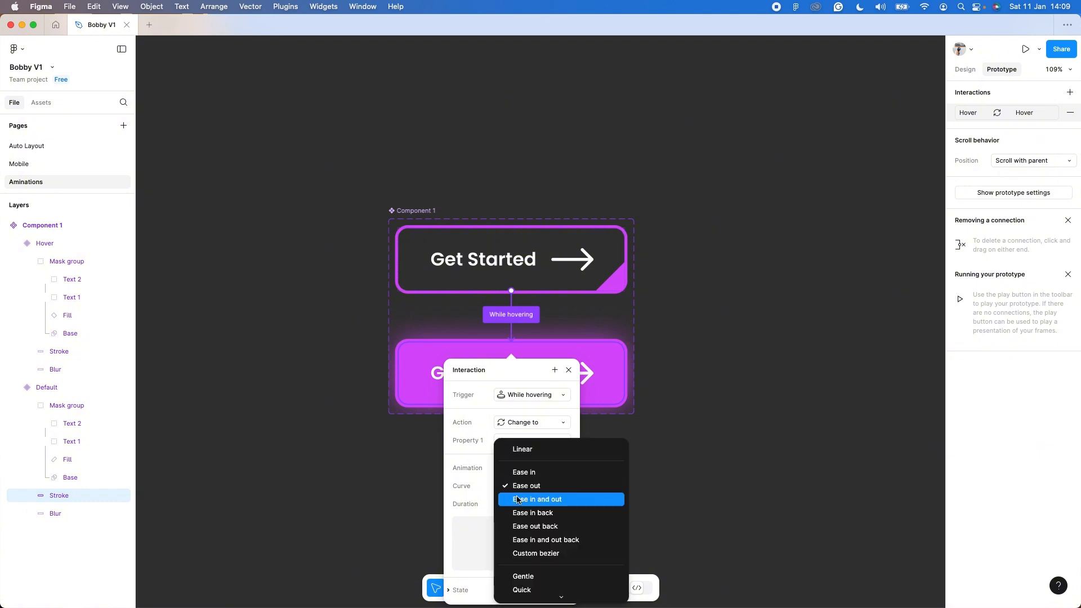
{"action": "left_click", "coordinate": [518, 501]}
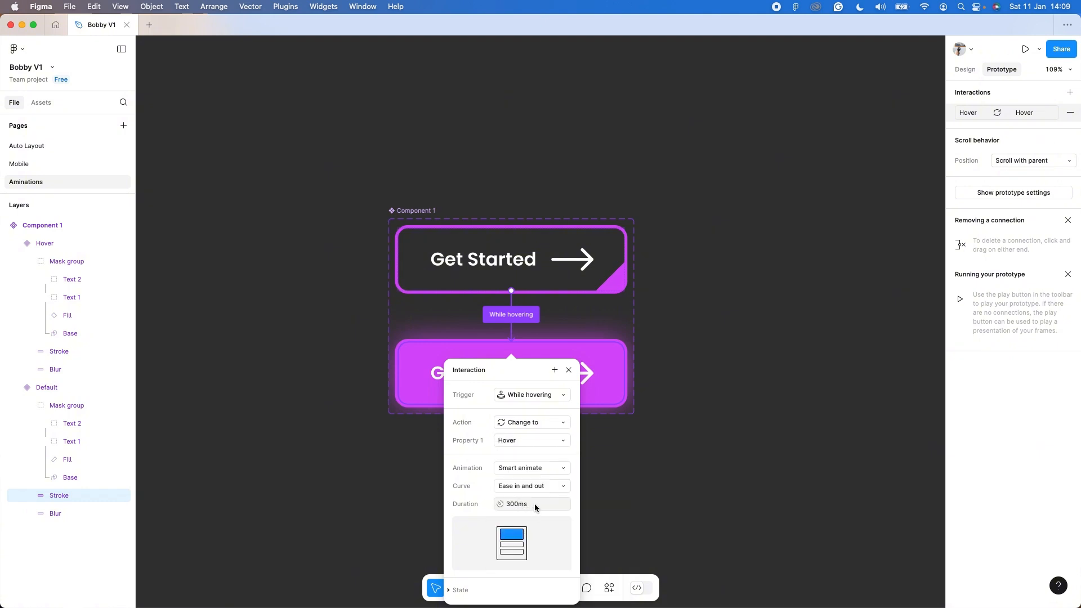
{"action": "left_click", "coordinate": [535, 508]}
{"action": "type", "text": "270"}
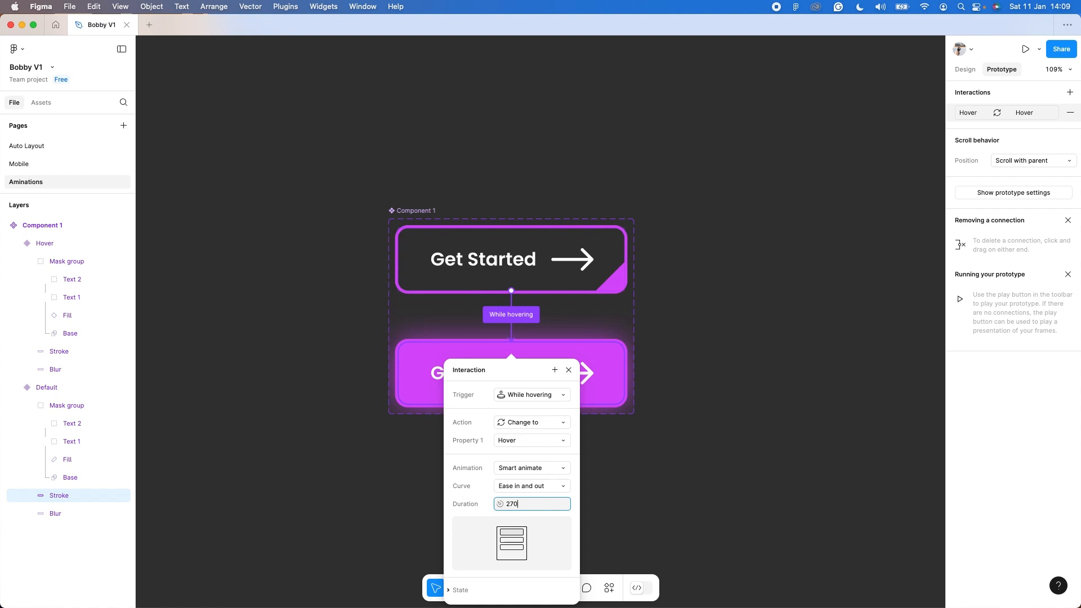
{"action": "key", "text": "Return"}
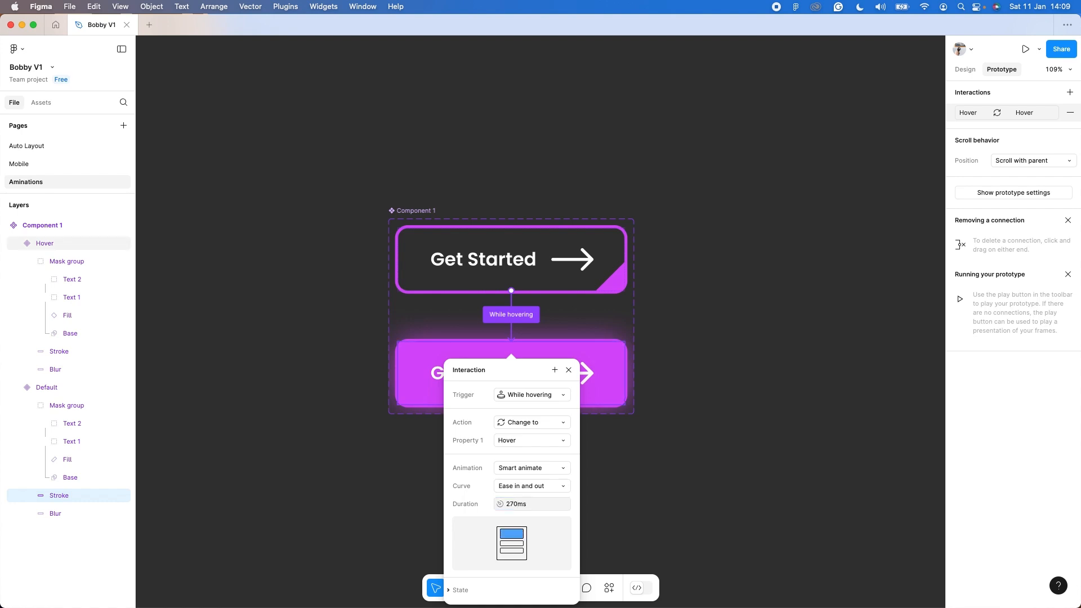
{"action": "left_click", "coordinate": [567, 370]}
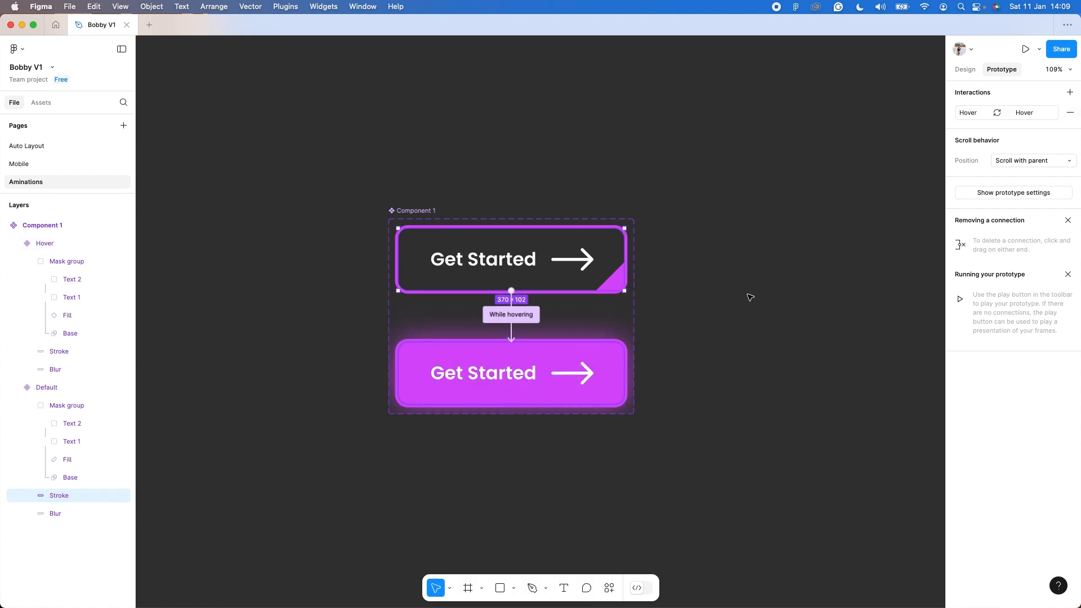
Add a MacBook Air frame beside the component set and fill it with black 000000.
{"action": "left_click", "coordinate": [966, 69]}
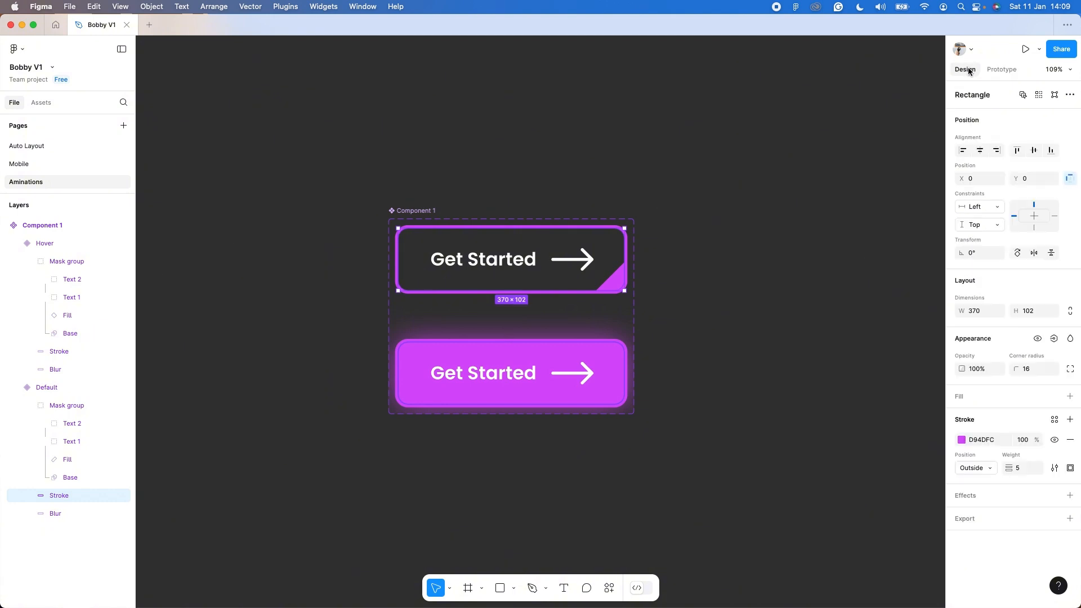
{"action": "key", "text": "f"}
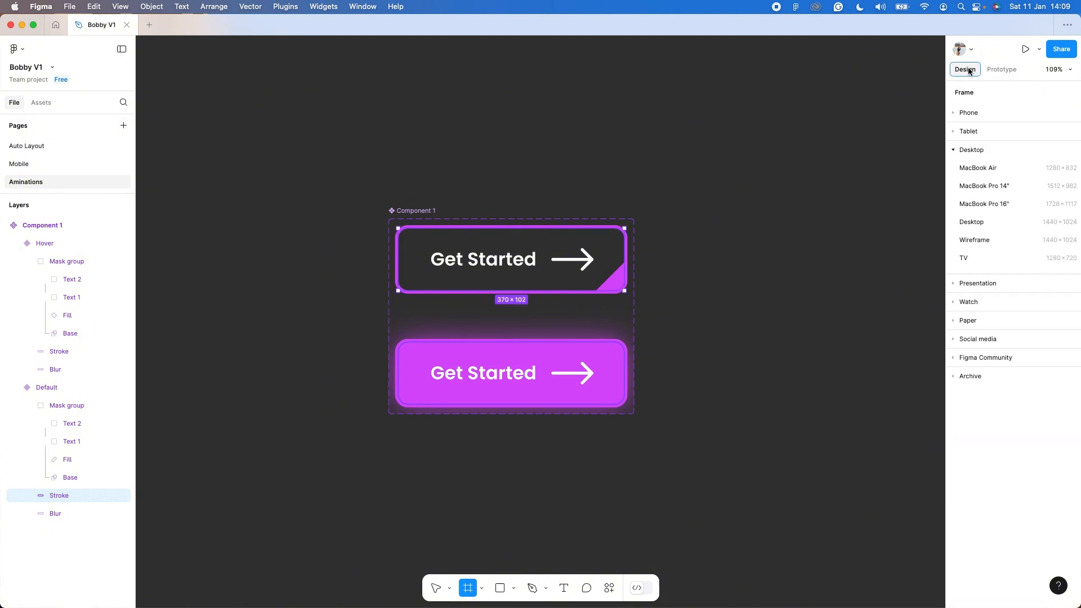
{"action": "left_click", "coordinate": [989, 169]}
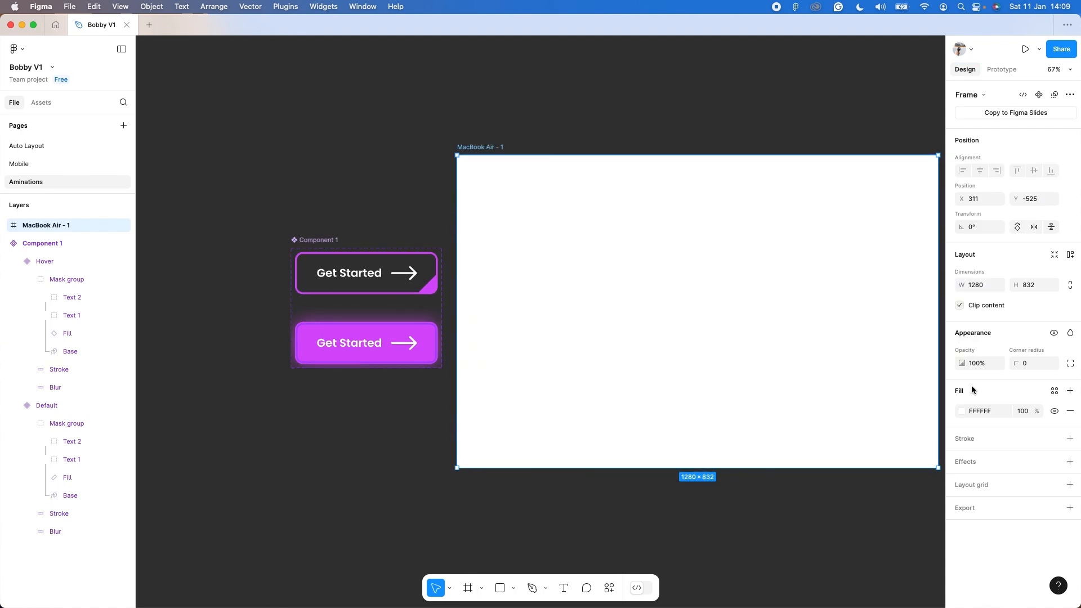
{"action": "left_click", "coordinate": [962, 412]}
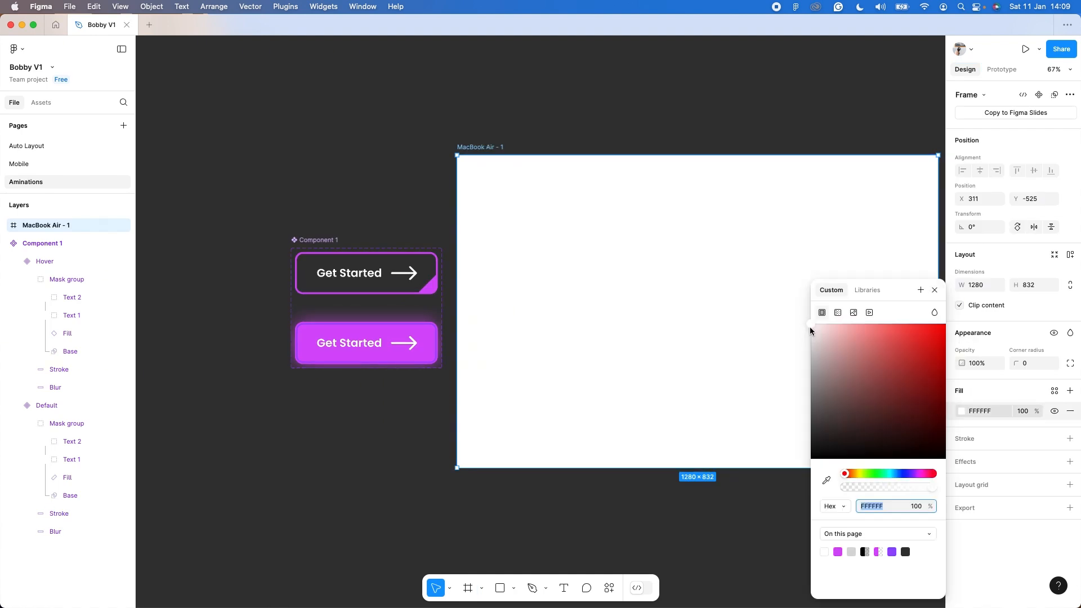
{"action": "left_click_drag", "start_coordinate": [810, 328], "coordinate": [791, 478]}
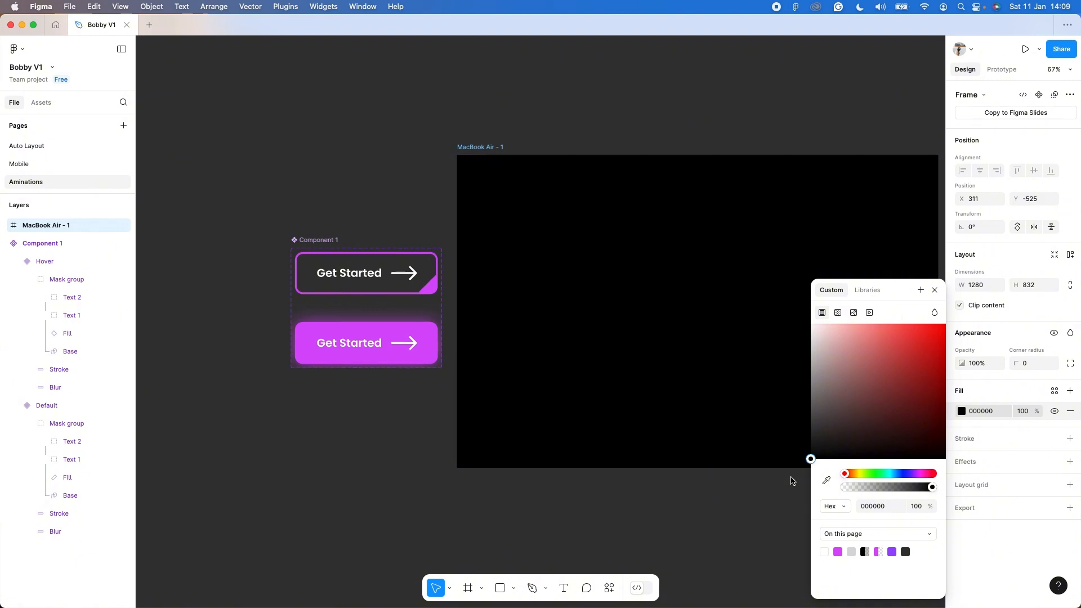
{"action": "left_click", "coordinate": [935, 290]}
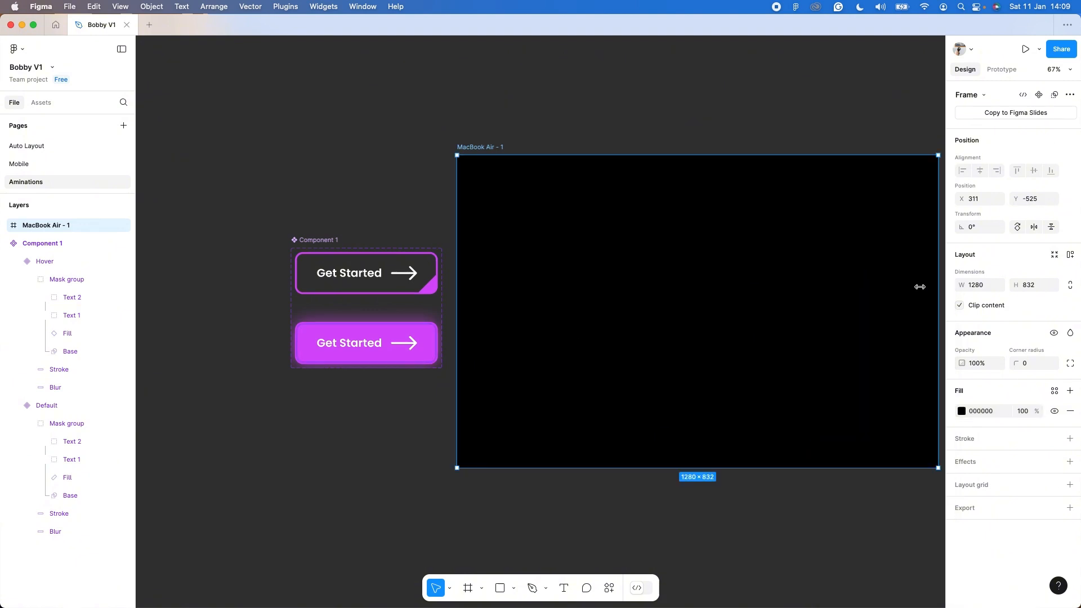
Place an instance of the Default button variant in the MacBook Air frame and centre it horizontally and vertically.
{"action": "left_click", "coordinate": [381, 291]}
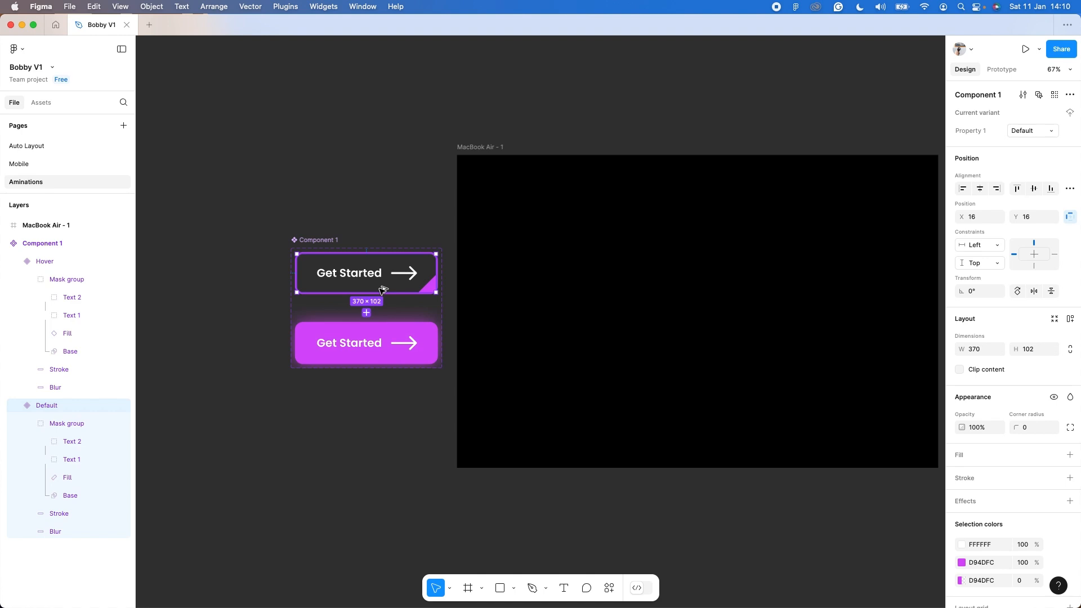
{"action": "left_click_drag", "start_coordinate": [382, 291], "coordinate": [714, 324]}
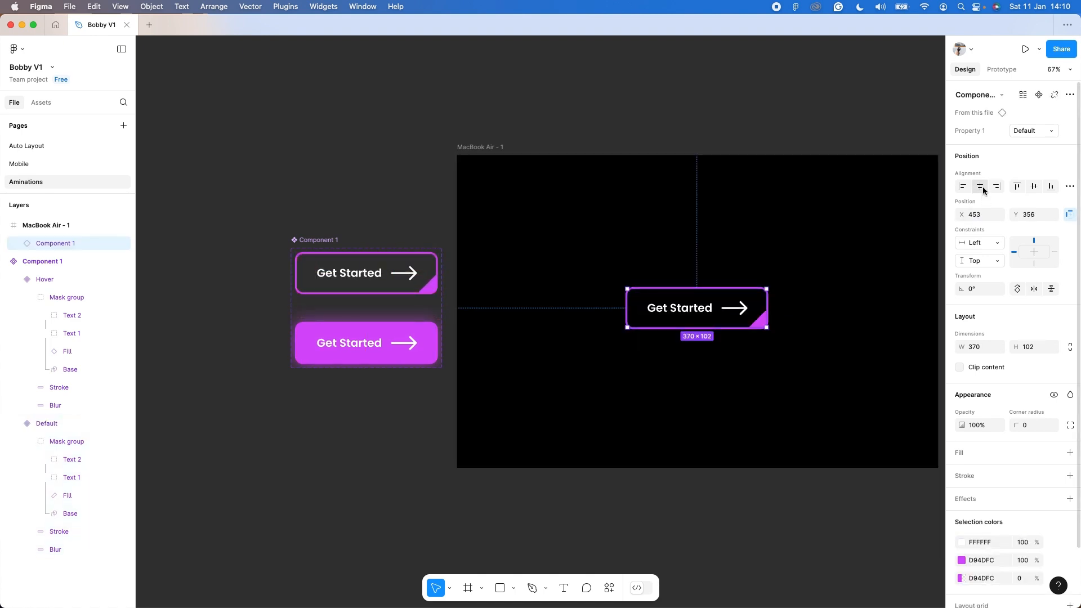
{"action": "left_click", "coordinate": [981, 187]}
{"action": "left_click", "coordinate": [1033, 187]}
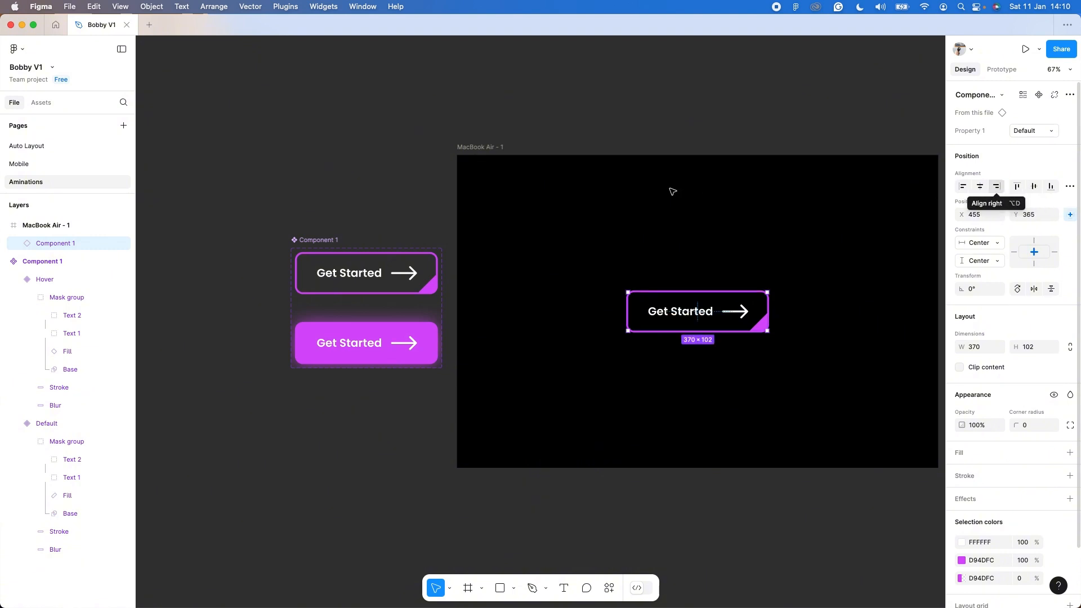
Present the MacBook Air frame as a prototype and test the Get Started button's hover animation.
{"action": "left_click", "coordinate": [498, 149]}
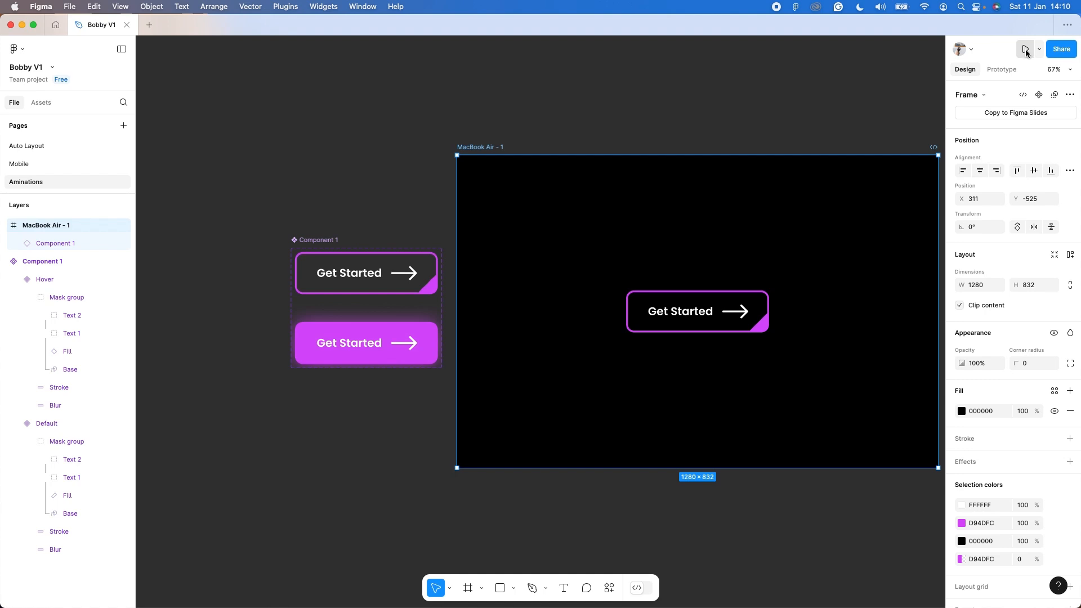
{"action": "left_click", "coordinate": [1025, 49]}
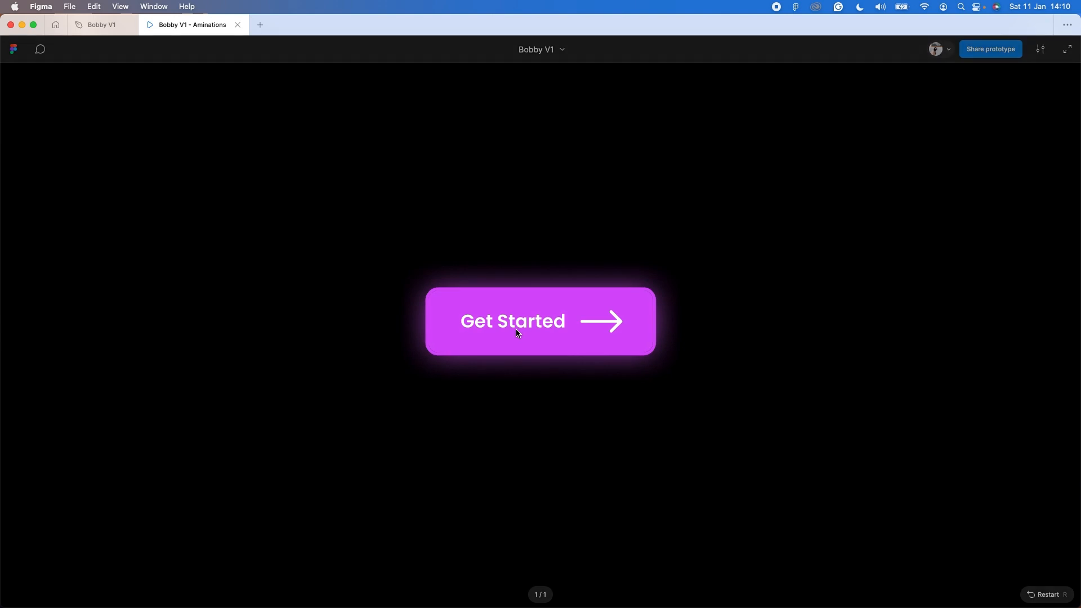
{"action": "left_click", "coordinate": [517, 333]}
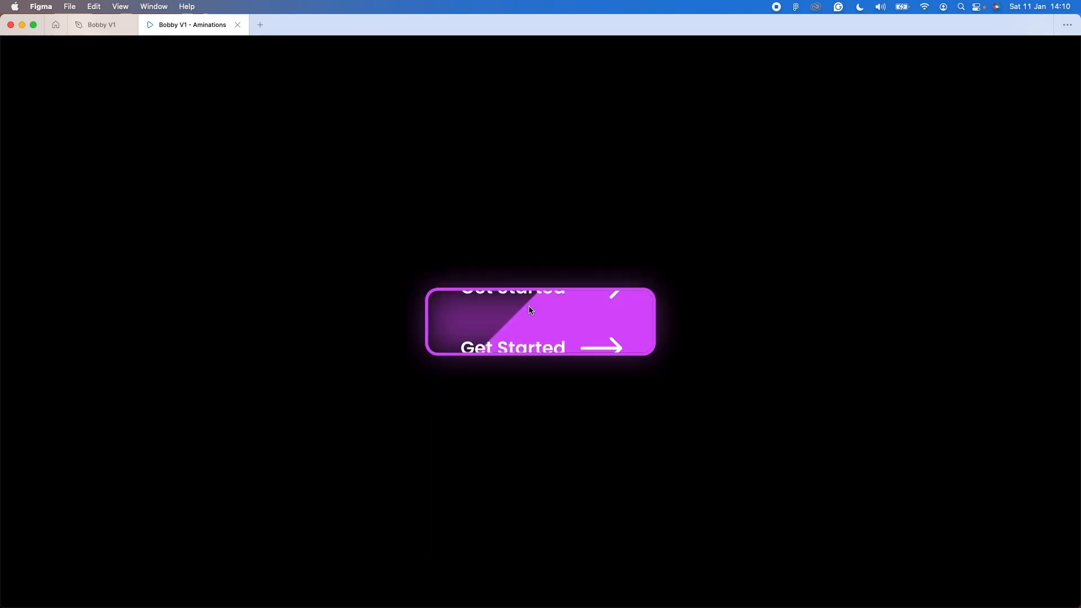